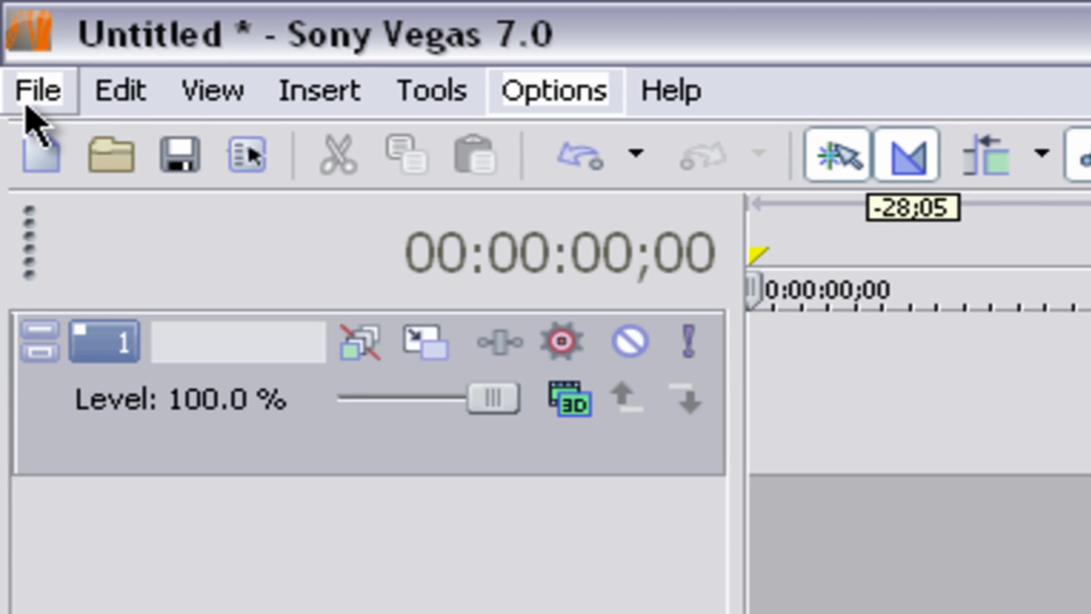
# Step: Create a new project, discarding the untitled one, using the NTSC DV Widescreen (720x480, 29.970 fps) template
pyautogui.click(33, 103)
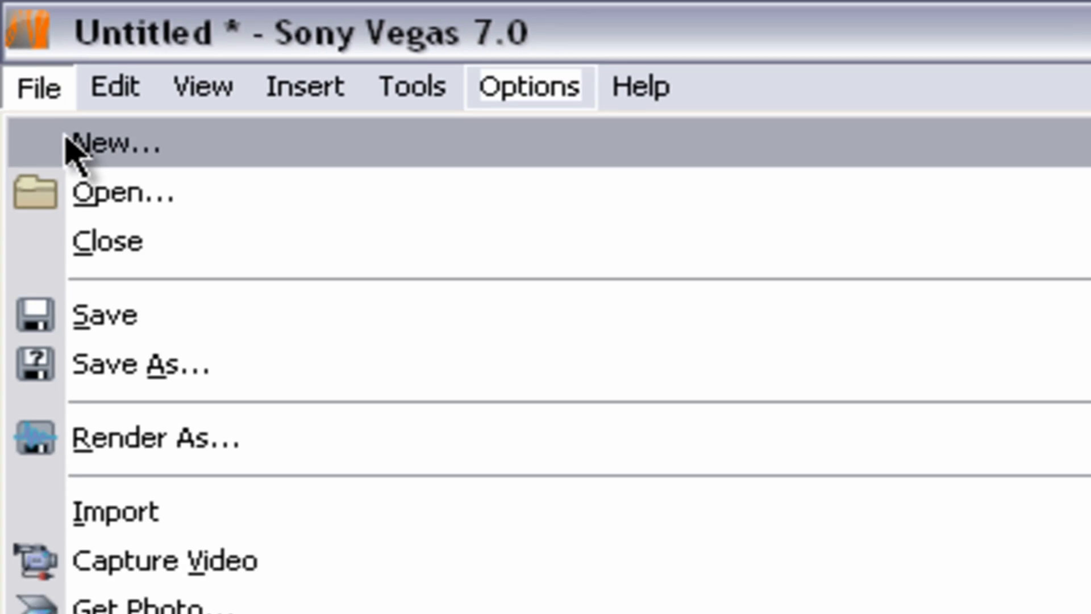
pyautogui.click(77, 64)
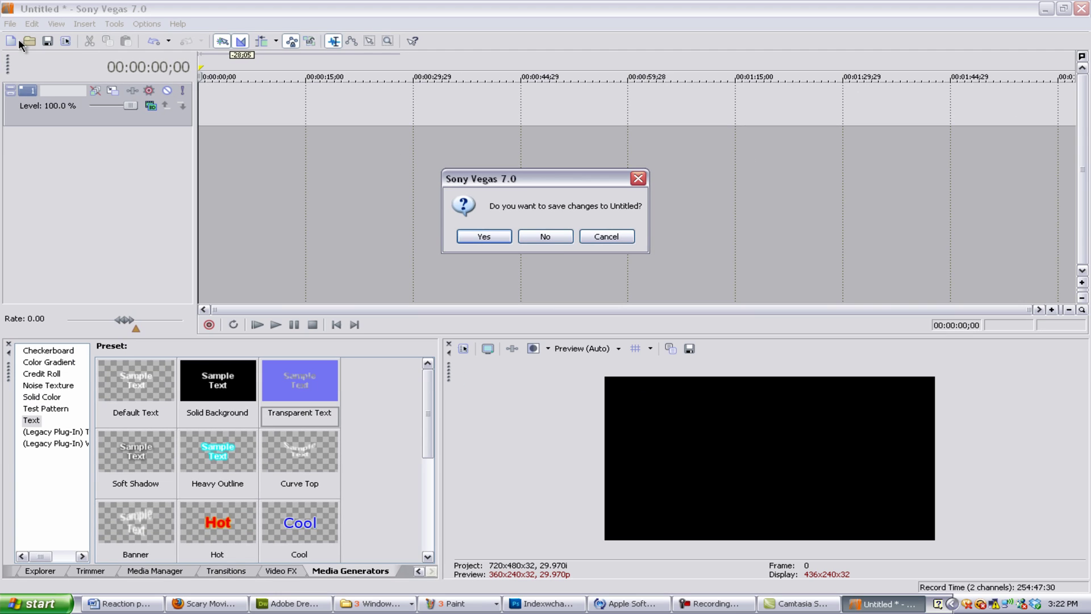
pyautogui.click(546, 236)
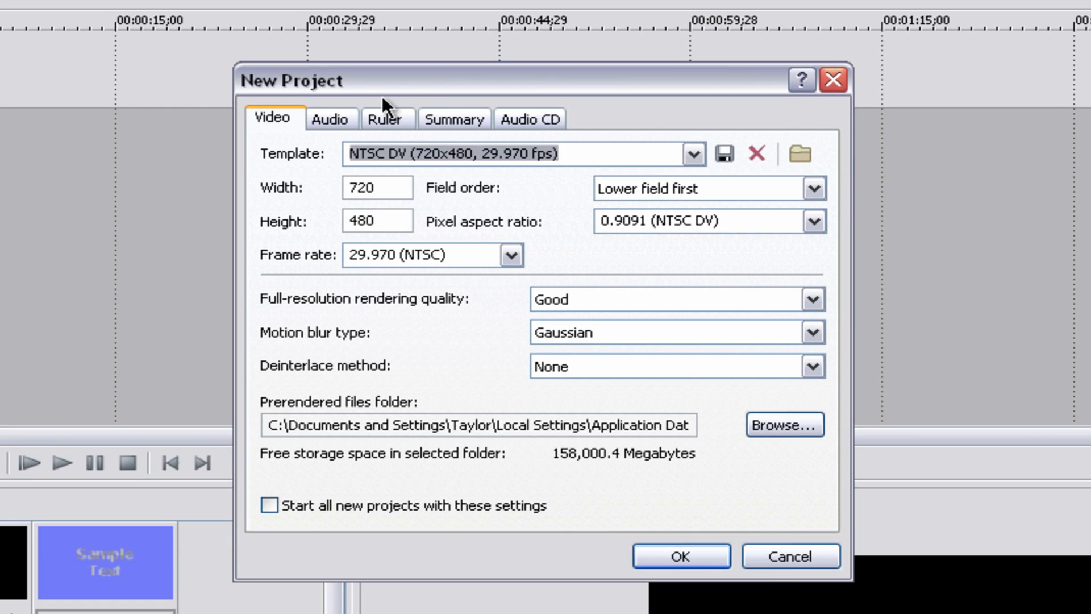
pyautogui.moveTo(401, 78)
pyautogui.mouseDown()
pyautogui.moveTo(585, 163)
pyautogui.moveTo(366, 44)
pyautogui.mouseUp()
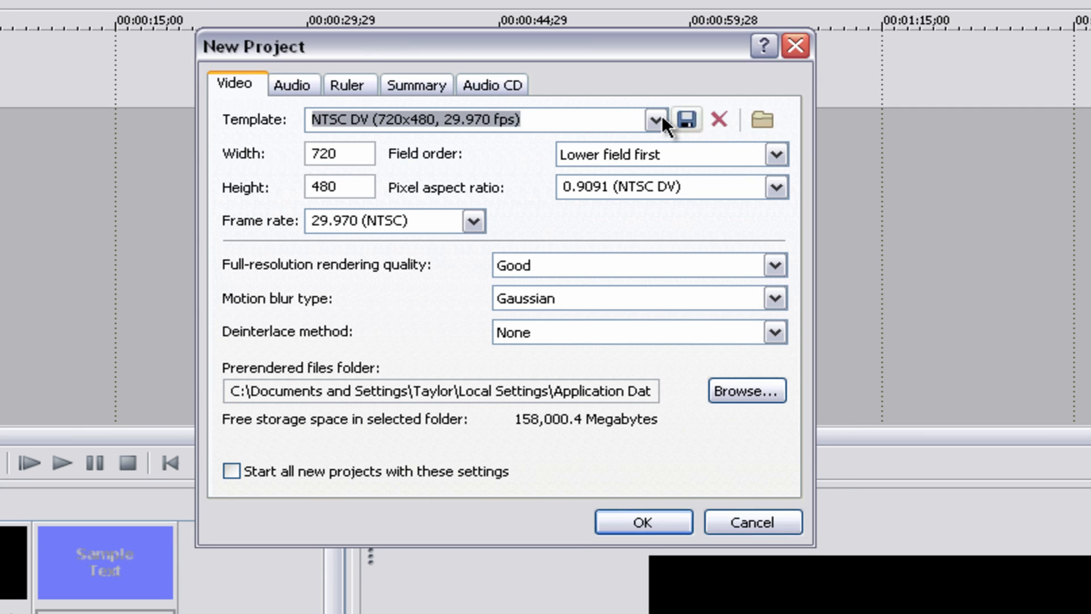
pyautogui.click(655, 118)
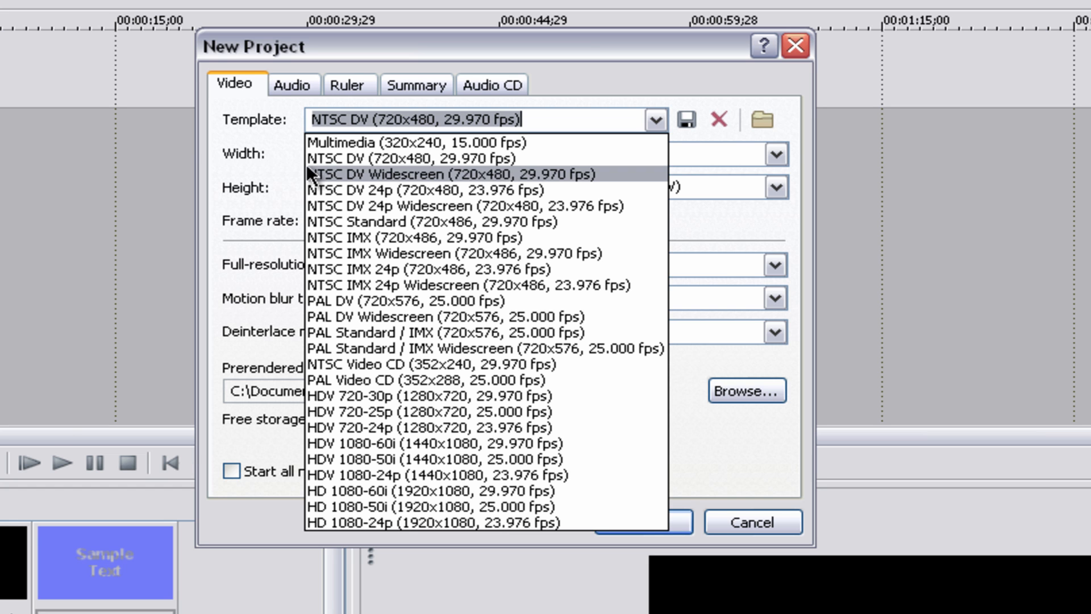
pyautogui.click(375, 175)
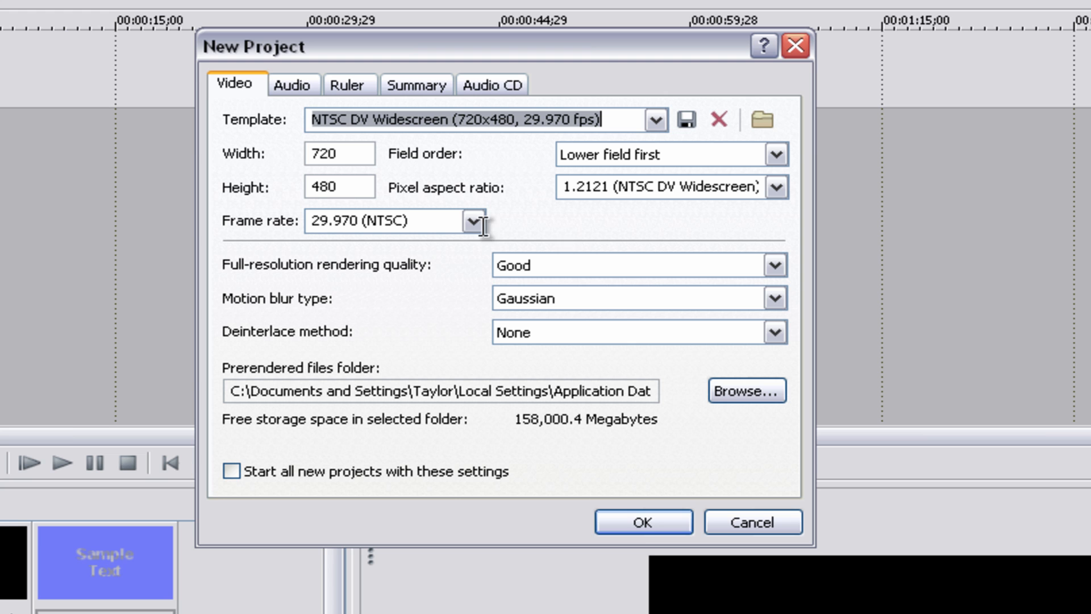
pyautogui.click(644, 522)
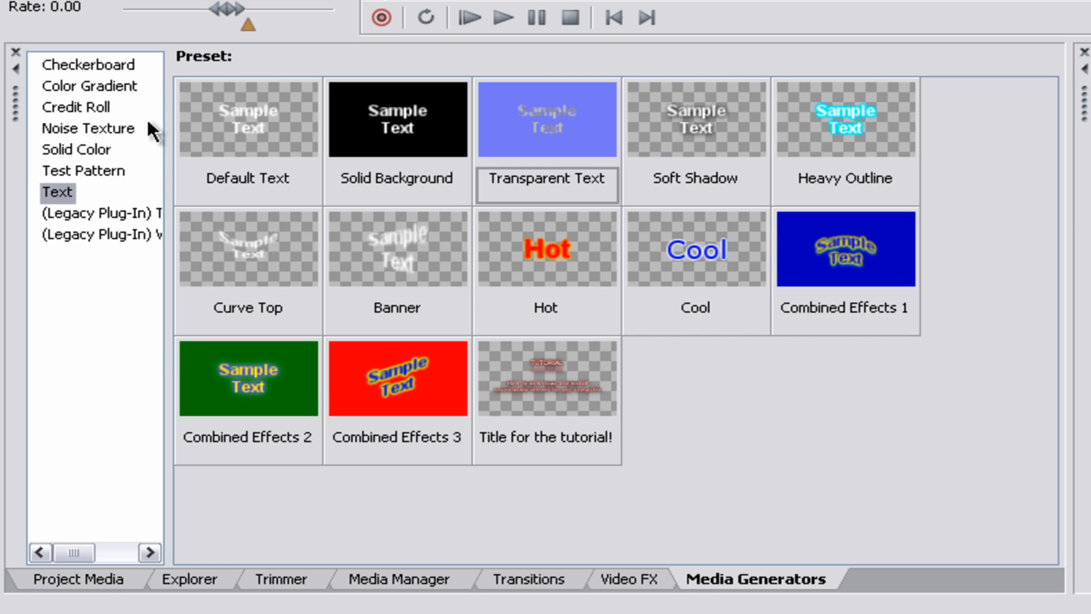
pyautogui.click(920, 458)
pyautogui.moveTo(388, 255); pyautogui.dragTo(814, 405)
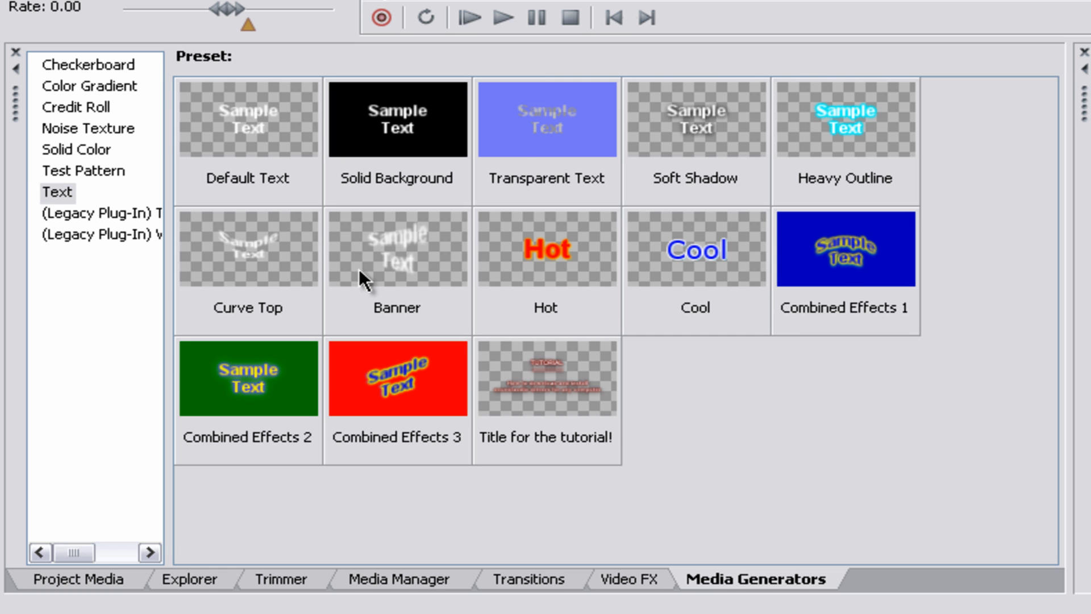
pyautogui.click(682, 137)
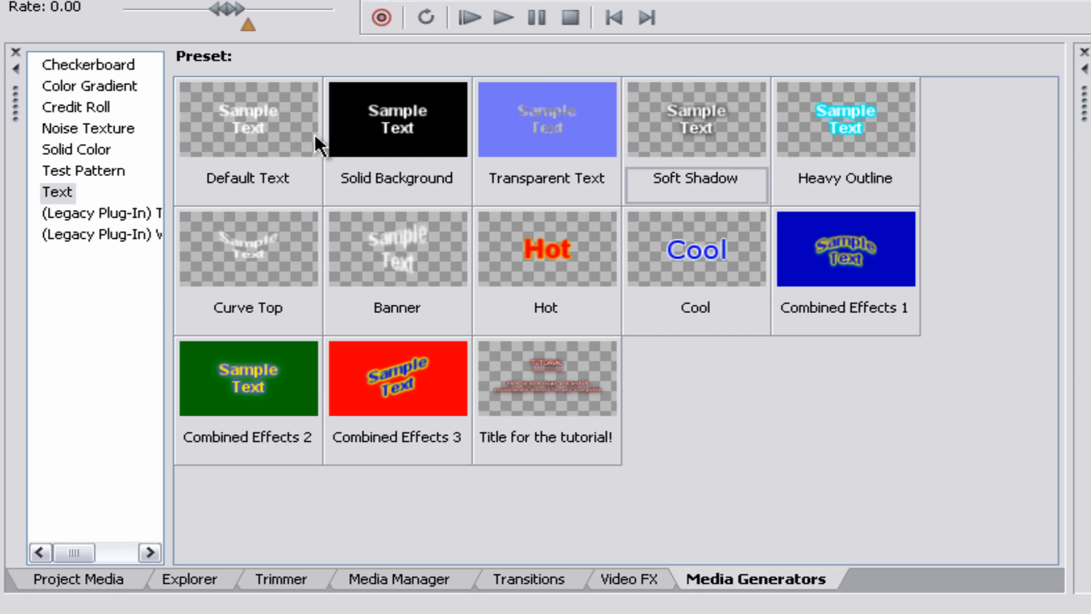
pyautogui.click(252, 134)
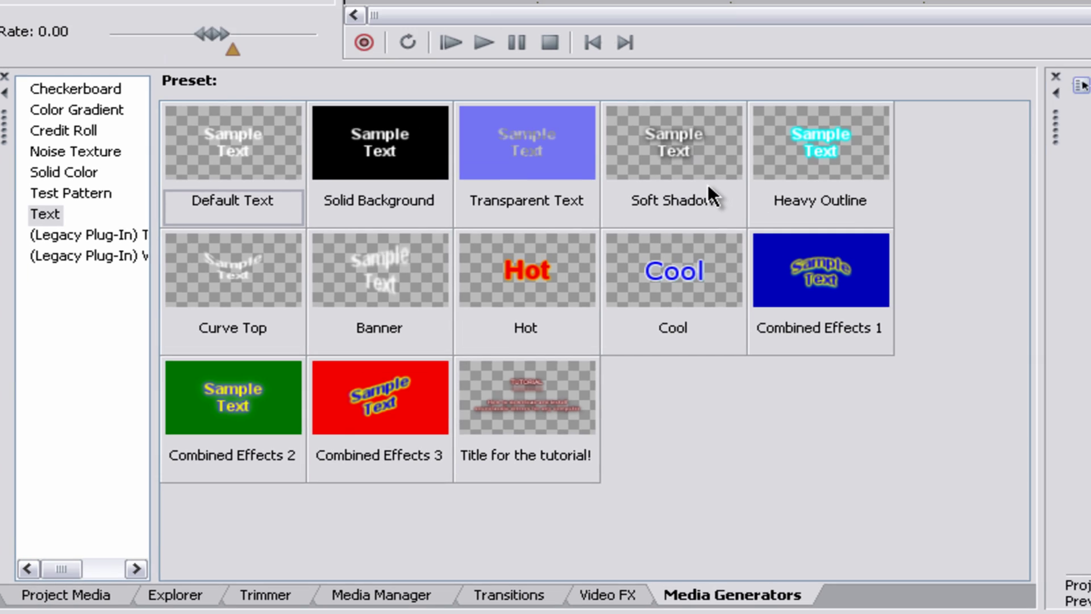
# Step: Add a Soft Shadow title reading sportsfan1100.net in Zag Regular at size 90
pyautogui.moveTo(699, 129); pyautogui.dragTo(204, 103)
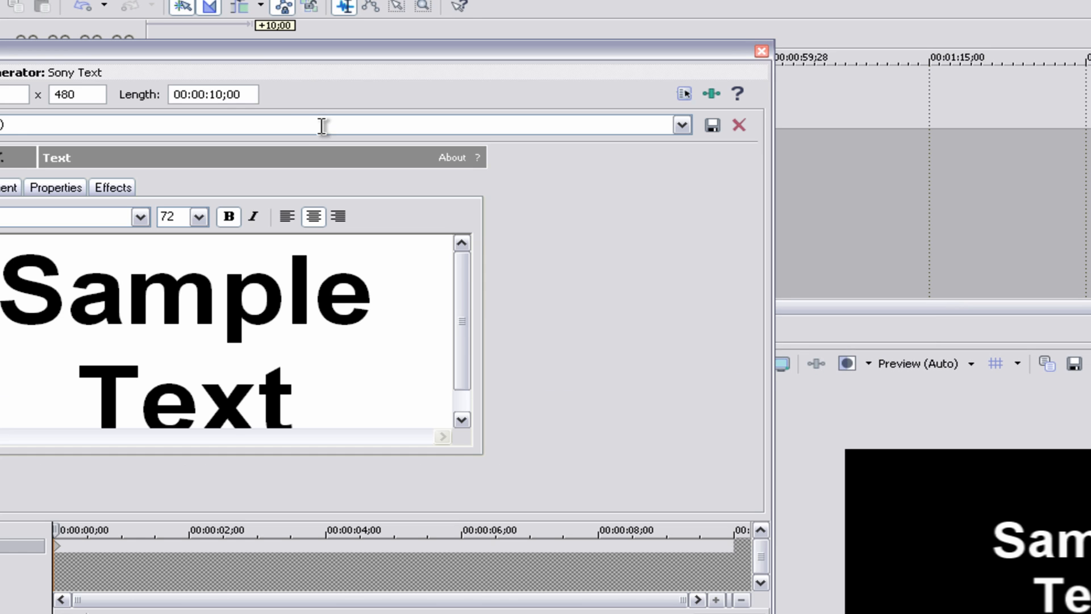
pyautogui.click(334, 404)
pyautogui.hotkey('ctrl', 'a')
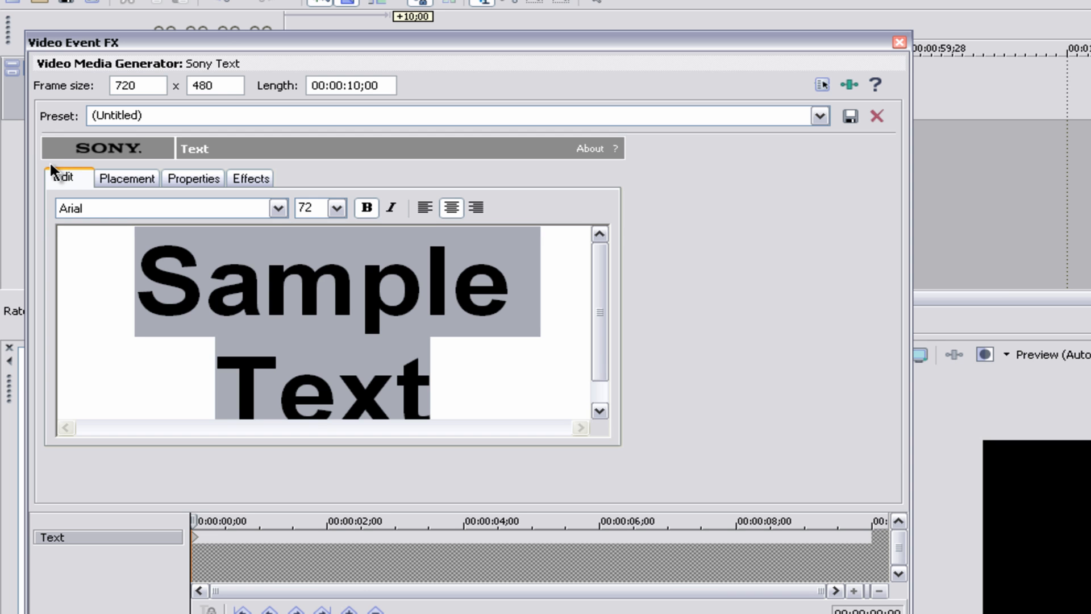
pyautogui.write('sportsfan11')
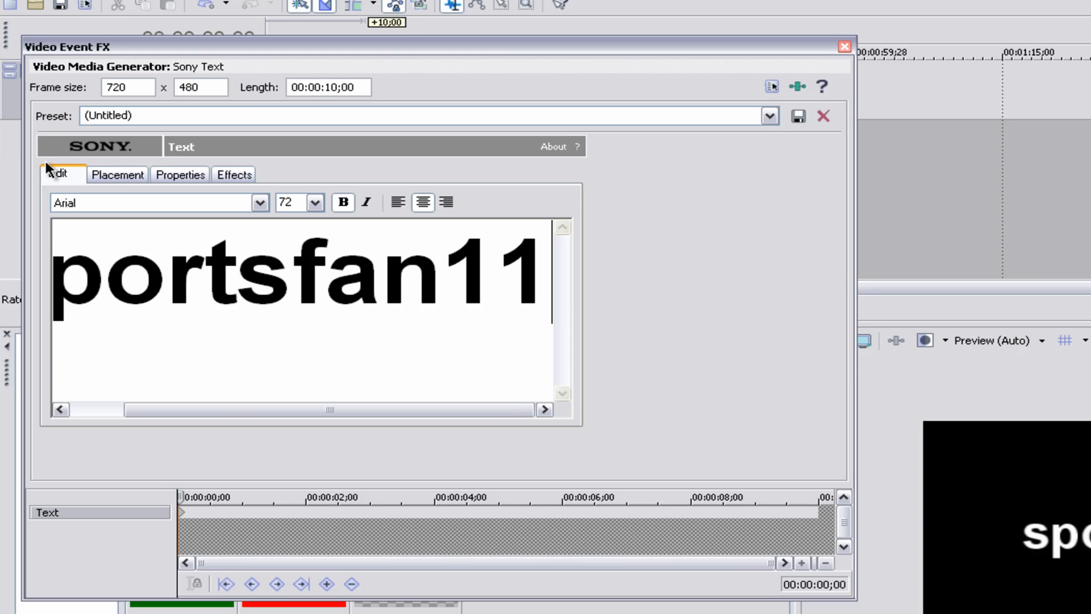
pyautogui.write('00.net')
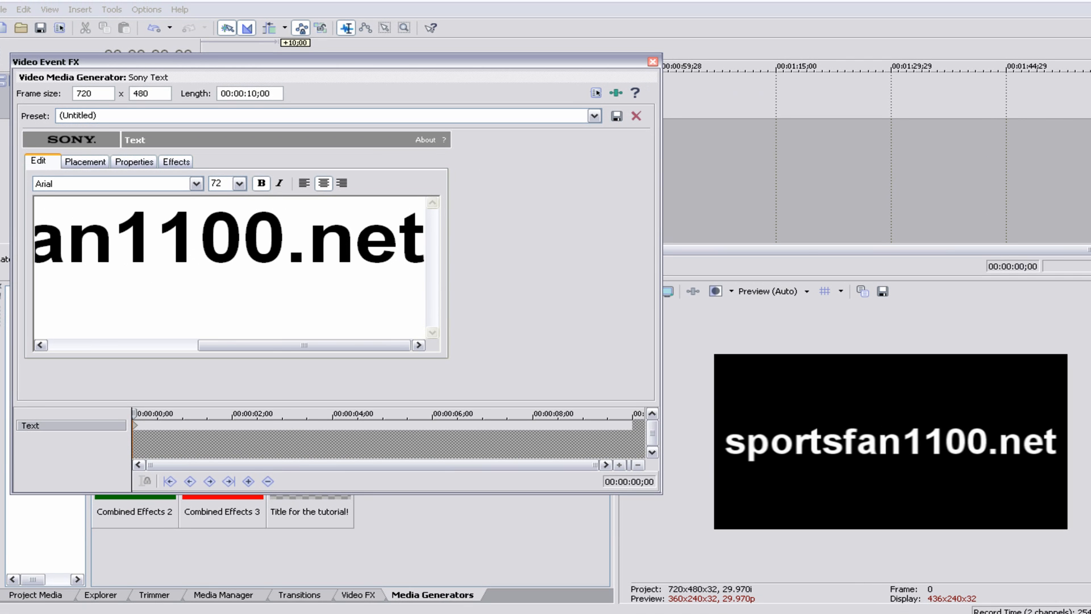
pyautogui.click(196, 183)
pyautogui.click(362, 228)
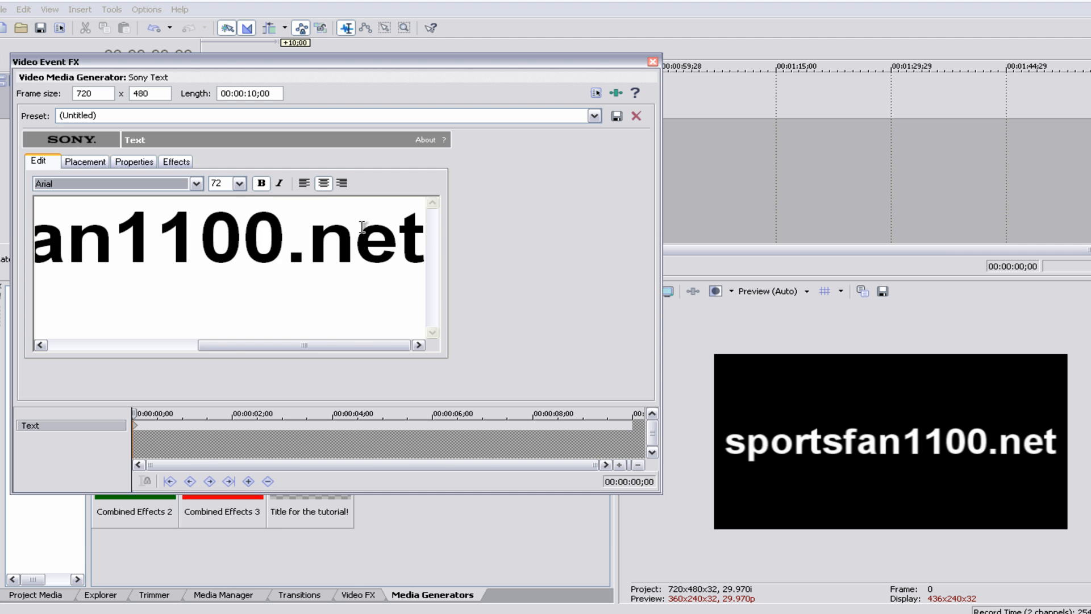
pyautogui.moveTo(426, 234); pyautogui.dragTo(34, 217)
pyautogui.click(195, 183)
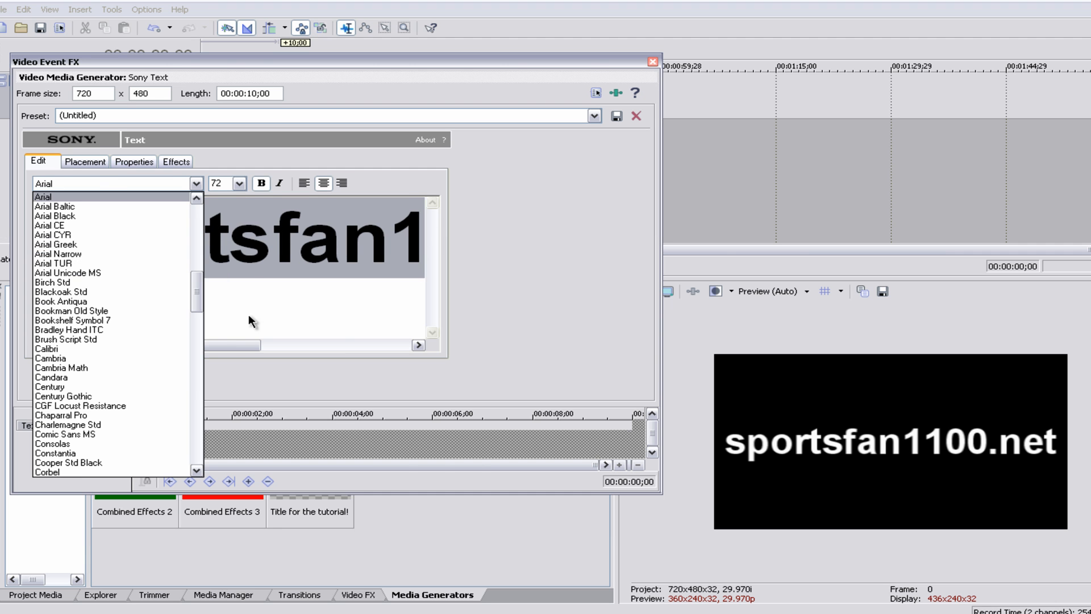
pyautogui.moveTo(198, 296); pyautogui.dragTo(199, 465)
pyautogui.click(69, 471)
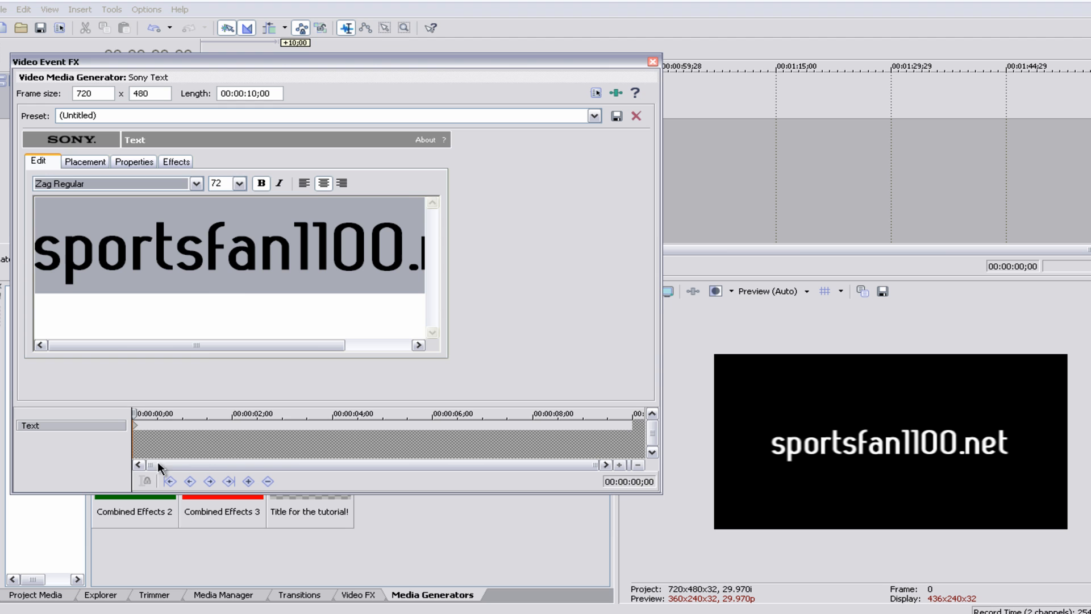
pyautogui.click(238, 182)
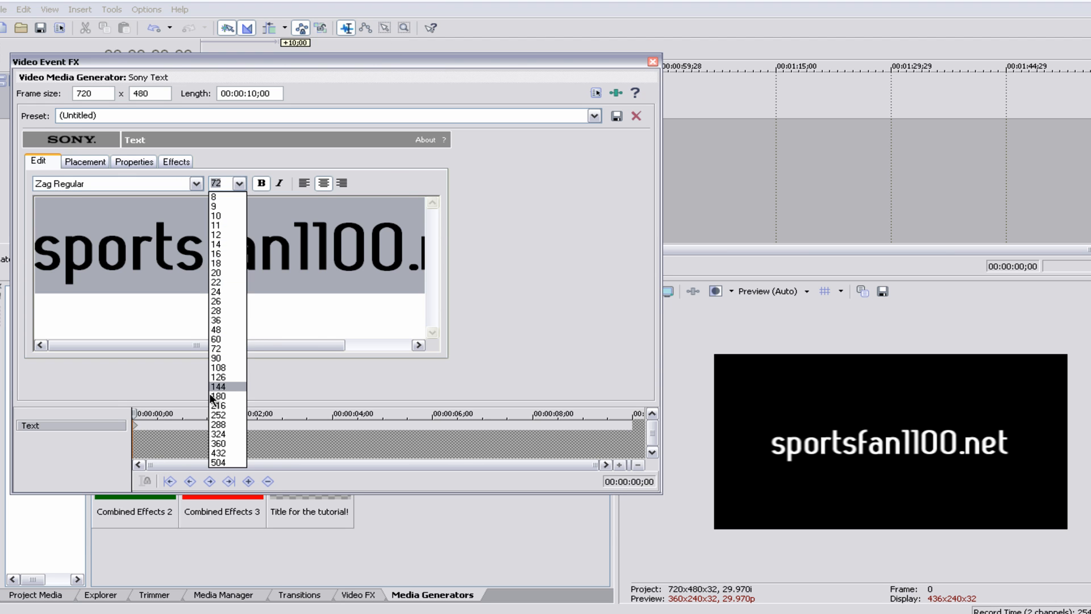
pyautogui.click(226, 358)
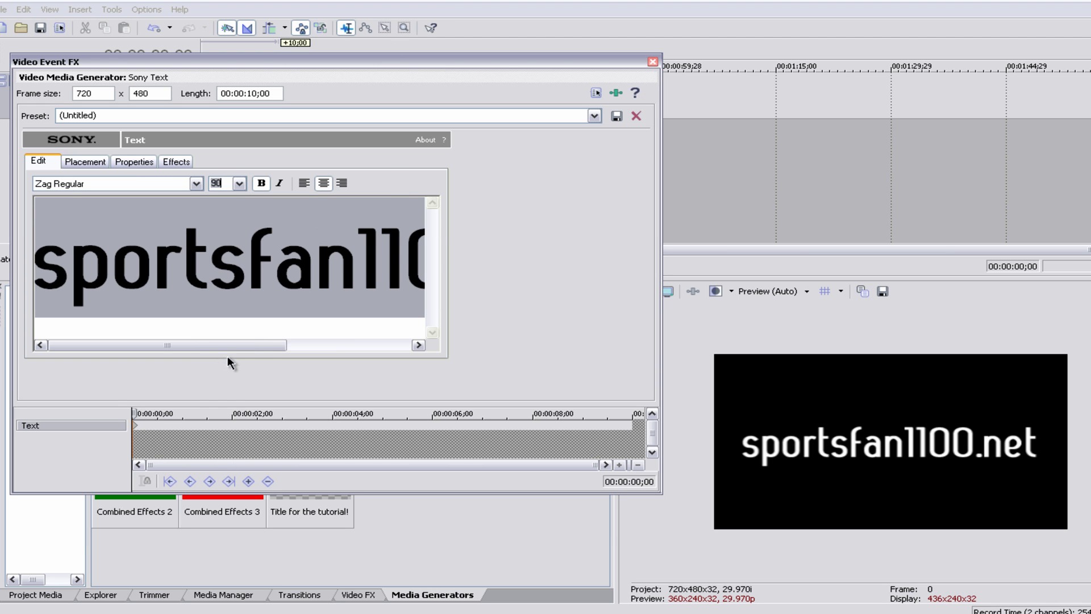
# Step: Enable Draw Outline in blue and raise Feather so the text has a soft glow
pyautogui.click(133, 161)
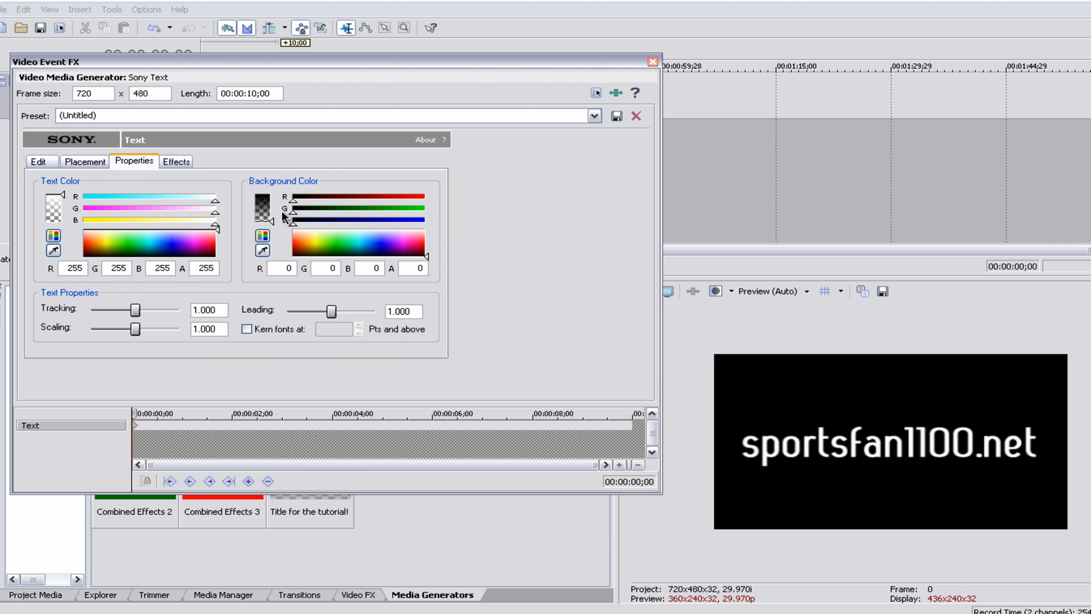
pyautogui.click(177, 161)
pyautogui.click(46, 195)
pyautogui.click(217, 194)
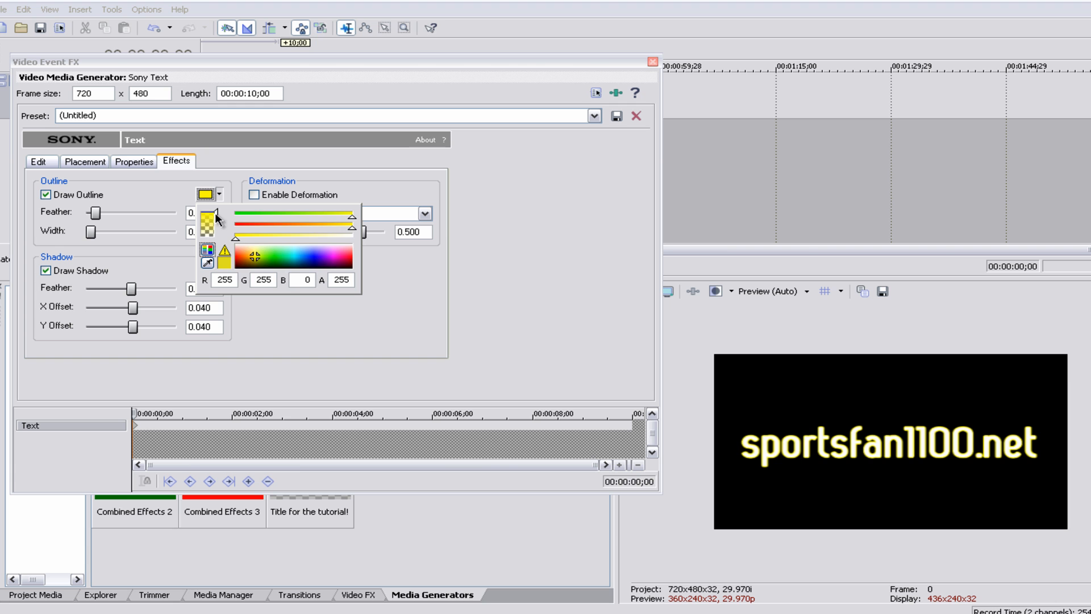
pyautogui.click(284, 256)
pyautogui.moveTo(290, 259); pyautogui.dragTo(303, 260)
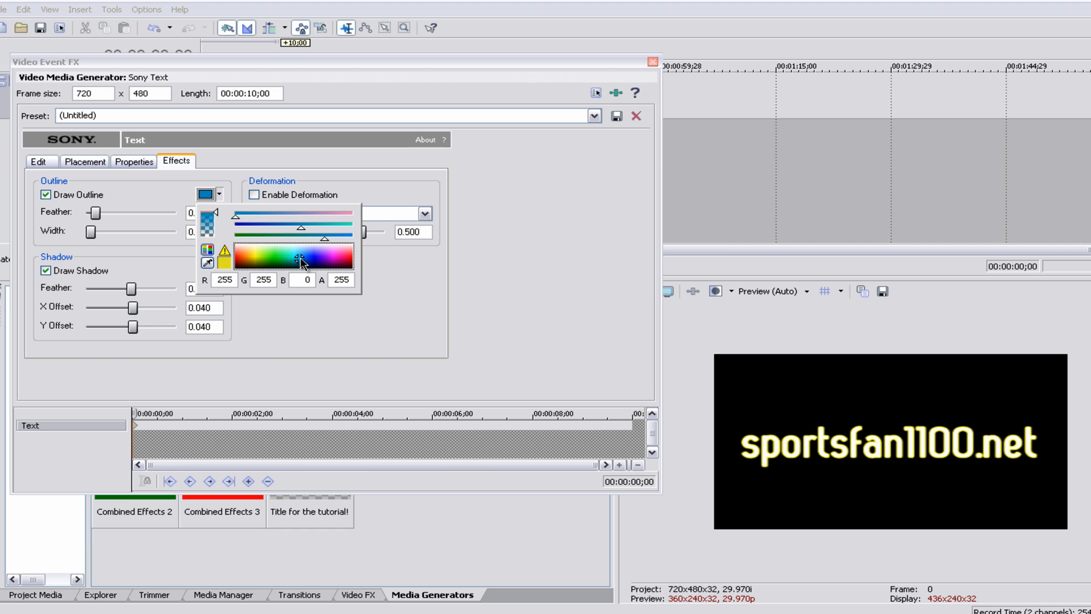
pyautogui.click(114, 195)
pyautogui.click(85, 195)
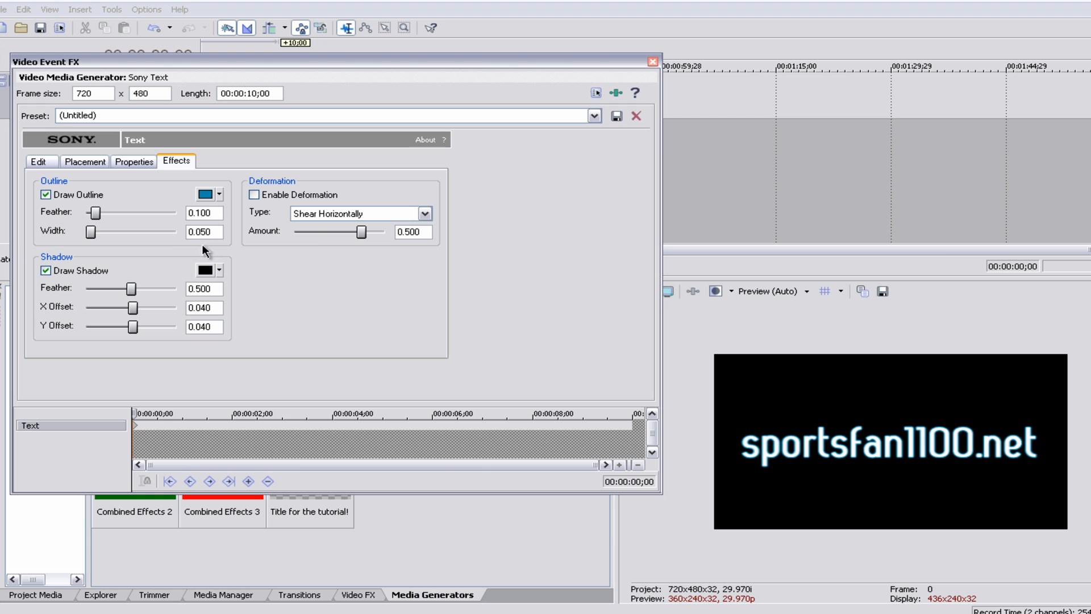
pyautogui.moveTo(96, 213); pyautogui.dragTo(114, 214)
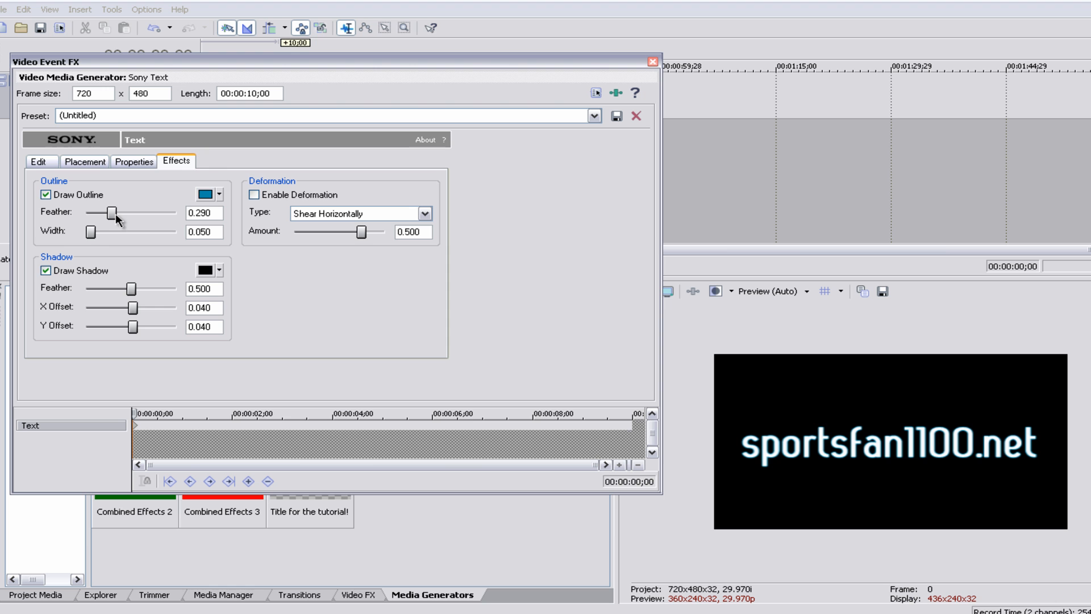
pyautogui.click(39, 161)
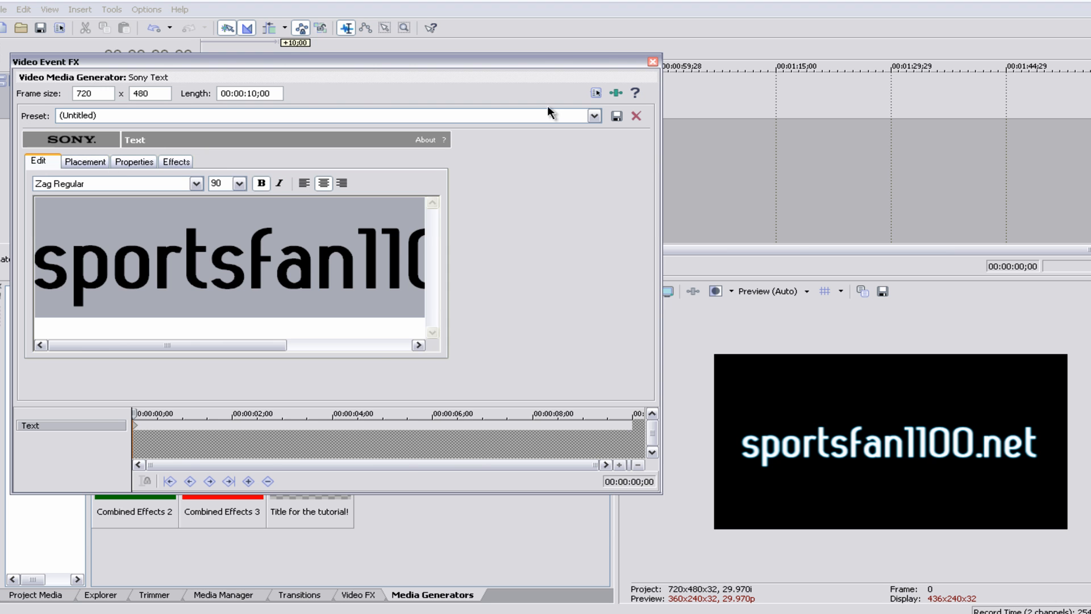
# Step: Close the Video Event FX window, leaving the title clip on the timeline
pyautogui.click(652, 62)
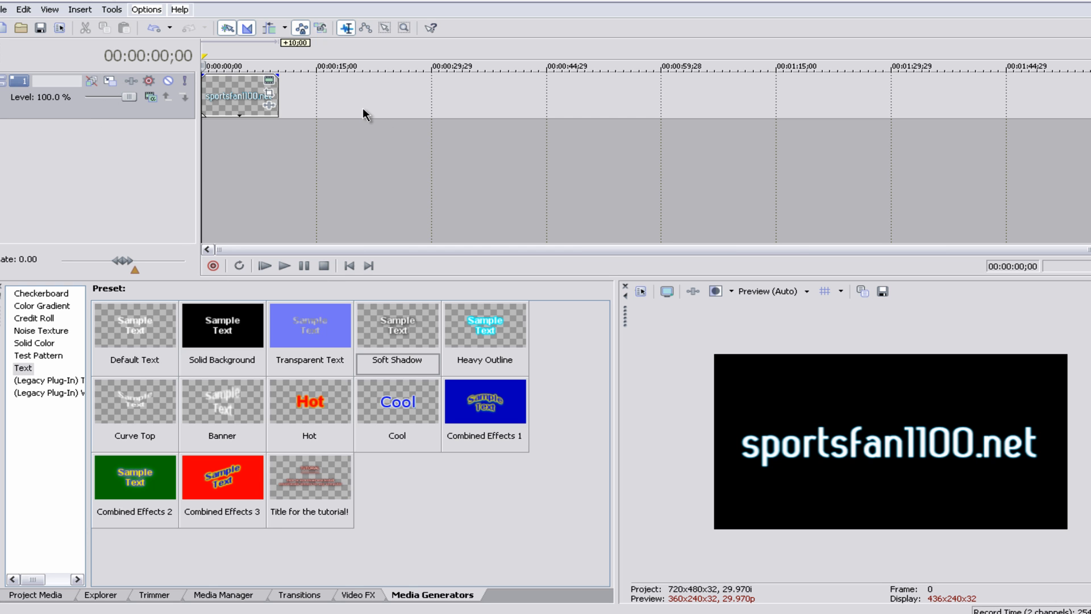
# Step: Insert a second video track and place a blue Sample Text clip on it below the title
pyautogui.rightClick(274, 125)
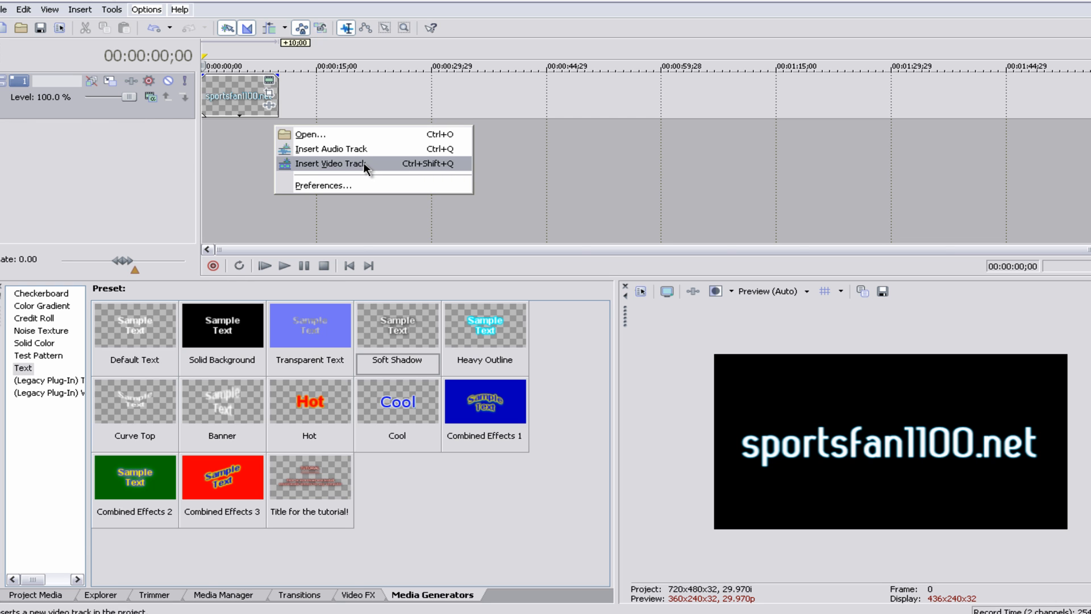
pyautogui.click(331, 164)
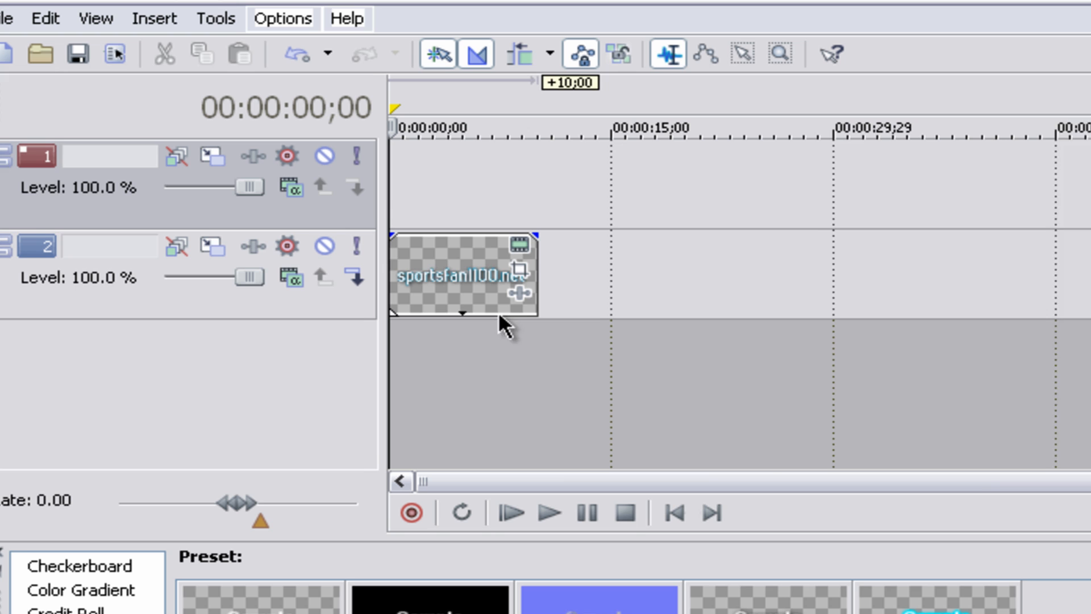
pyautogui.moveTo(449, 256); pyautogui.dragTo(435, 184)
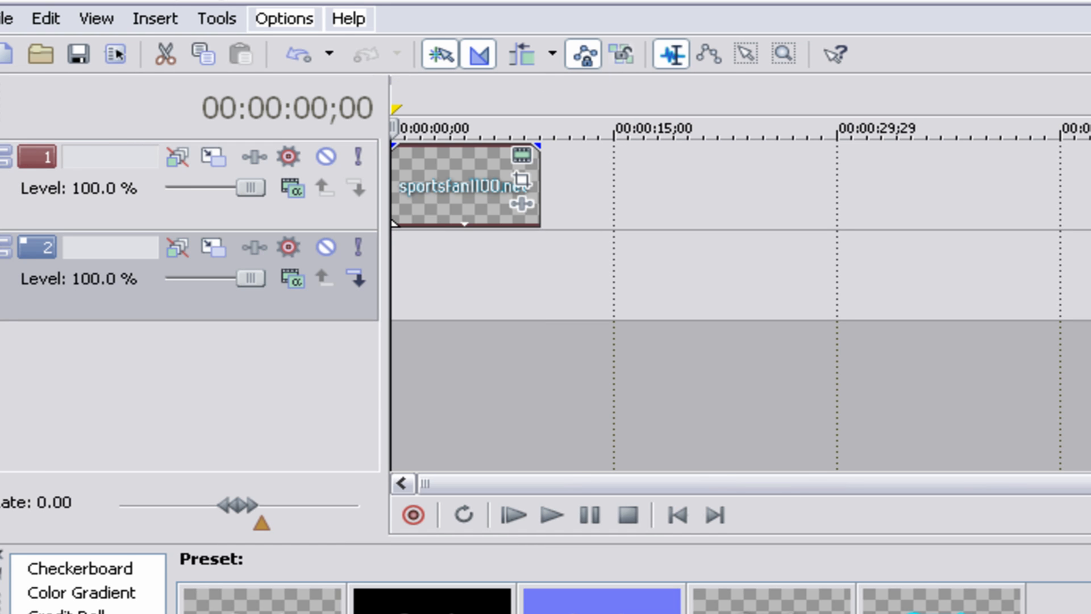
pyautogui.moveTo(712, 346); pyautogui.dragTo(553, 205)
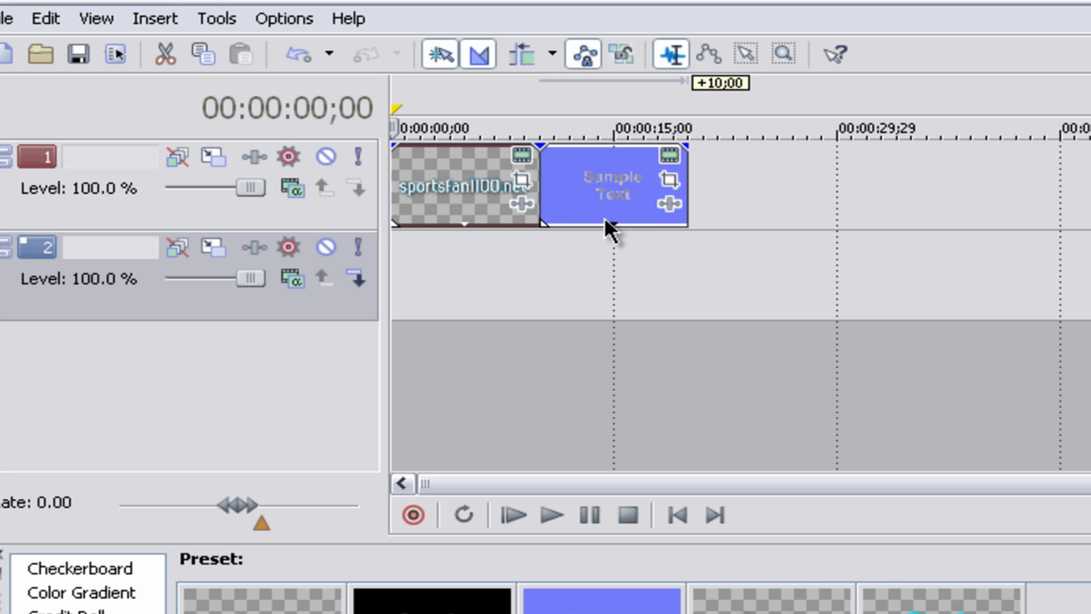
pyautogui.moveTo(612, 199); pyautogui.dragTo(608, 245)
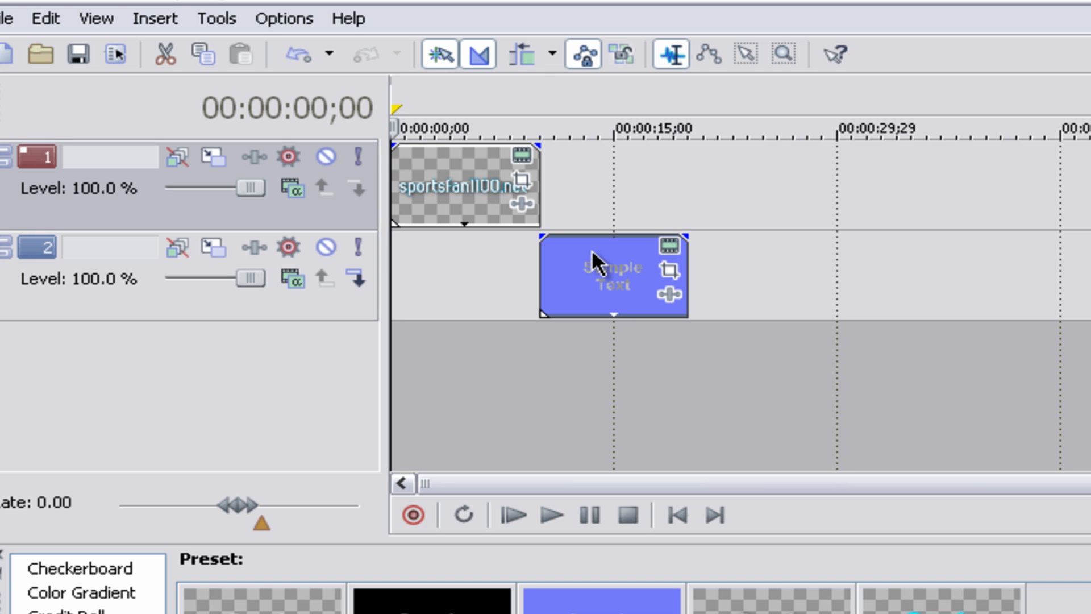
# Step: Delete the Sample Text clip and its track, select the title clip and return to the start
pyautogui.press('Delete')
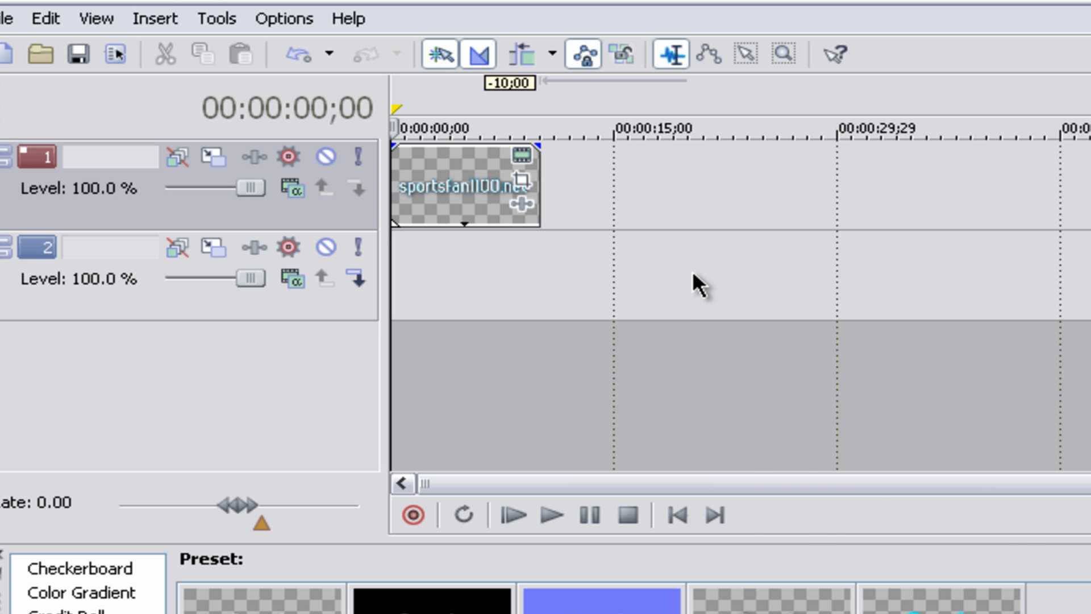
pyautogui.rightClick(708, 266)
pyautogui.click(932, 372)
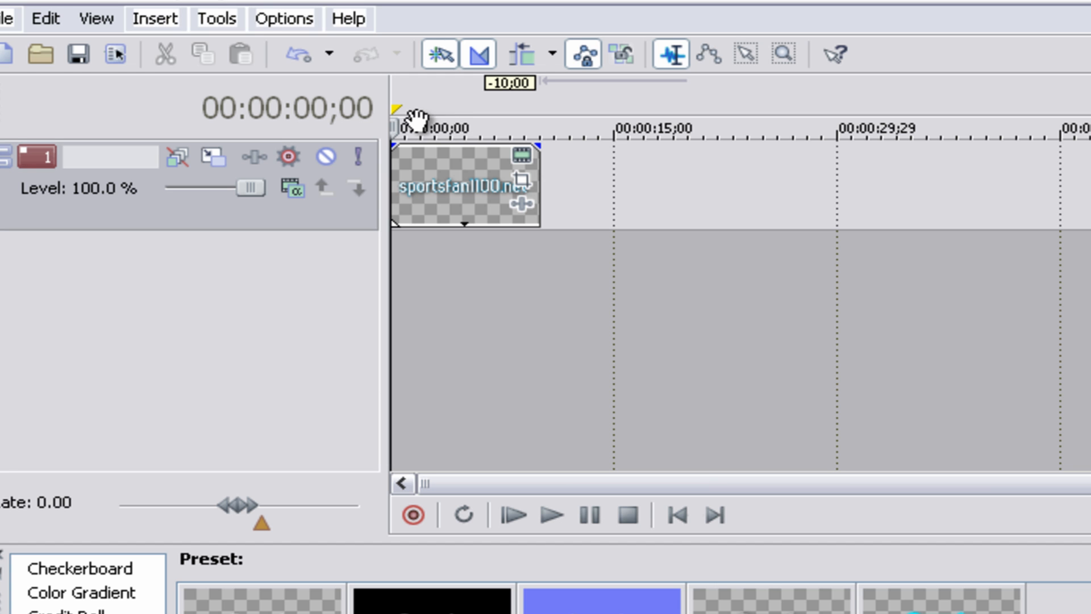
pyautogui.click(468, 187)
pyautogui.click(677, 515)
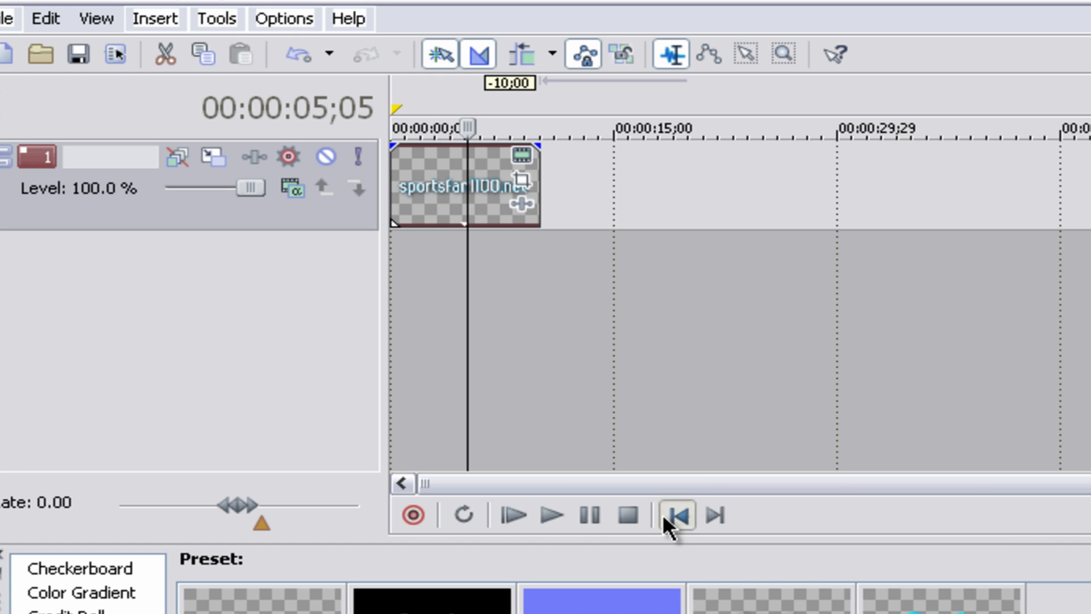
# Step: Bring up track 1's Track Motion window, enlarge it and move the track frame off centre
pyautogui.click(211, 157)
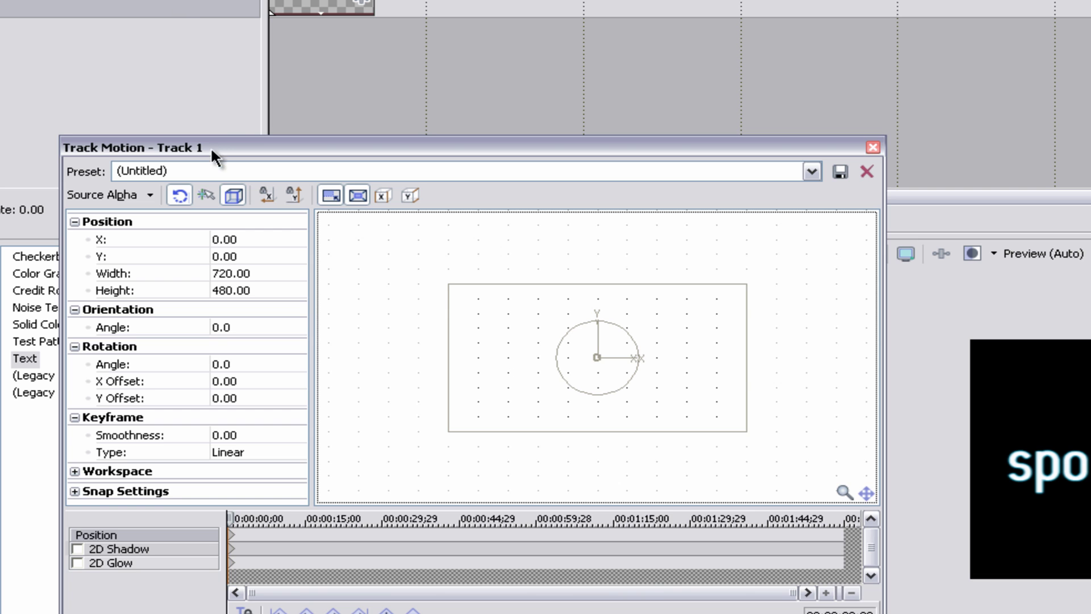
pyautogui.moveTo(211, 146); pyautogui.dragTo(189, 3)
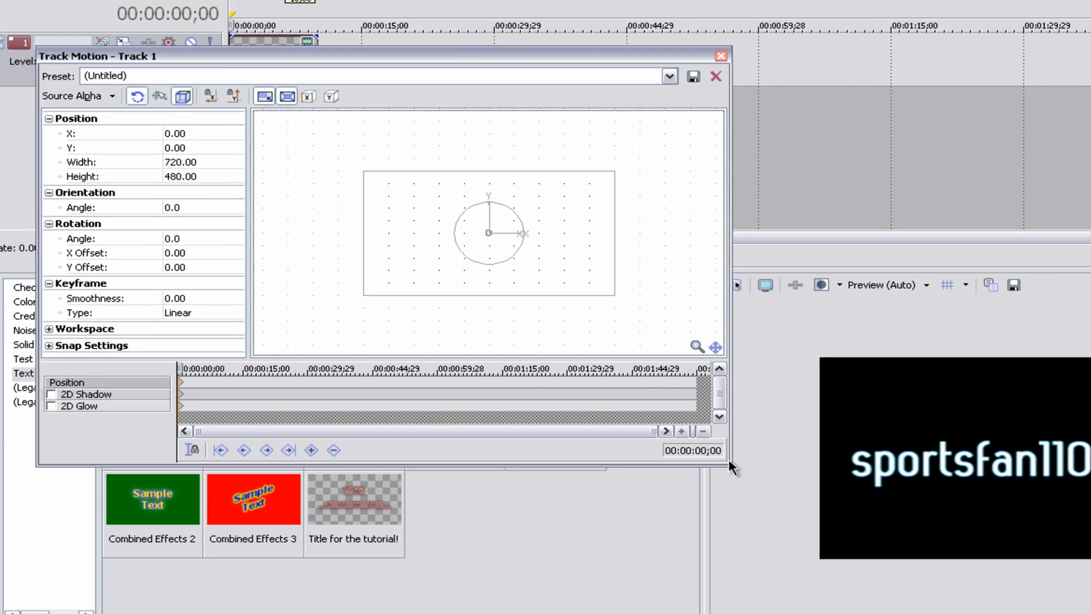
pyautogui.moveTo(729, 467); pyautogui.dragTo(796, 530)
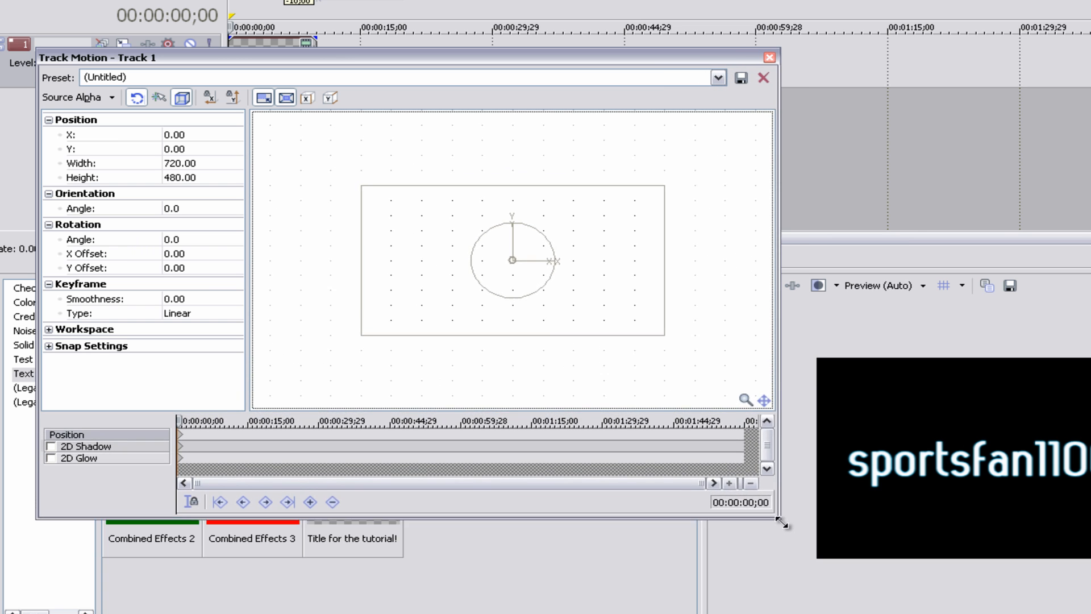
pyautogui.moveTo(229, 60); pyautogui.dragTo(210, 47)
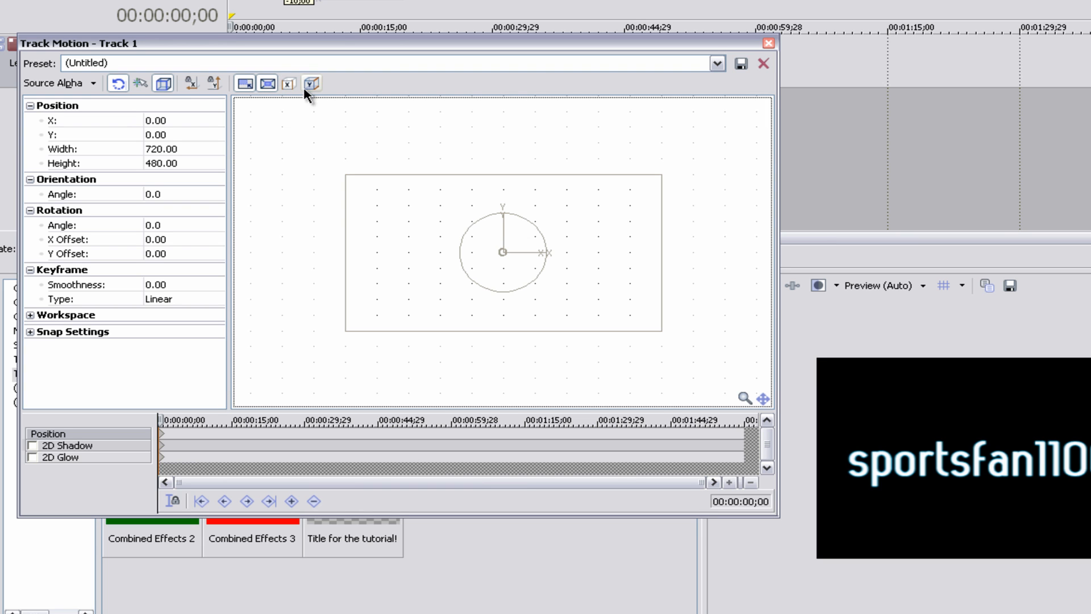
pyautogui.click(582, 218)
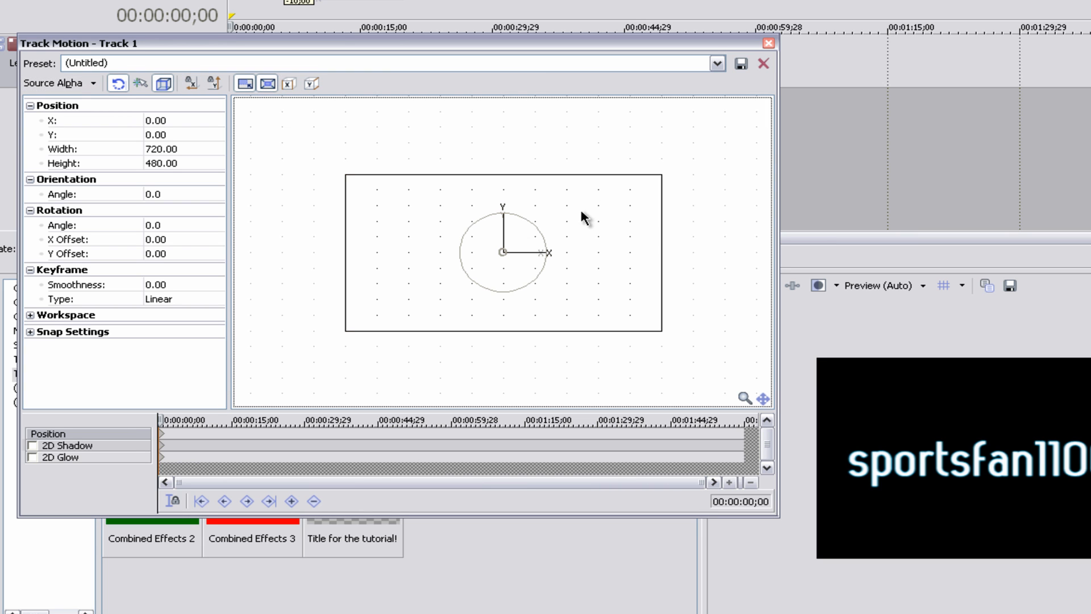
pyautogui.click(661, 327)
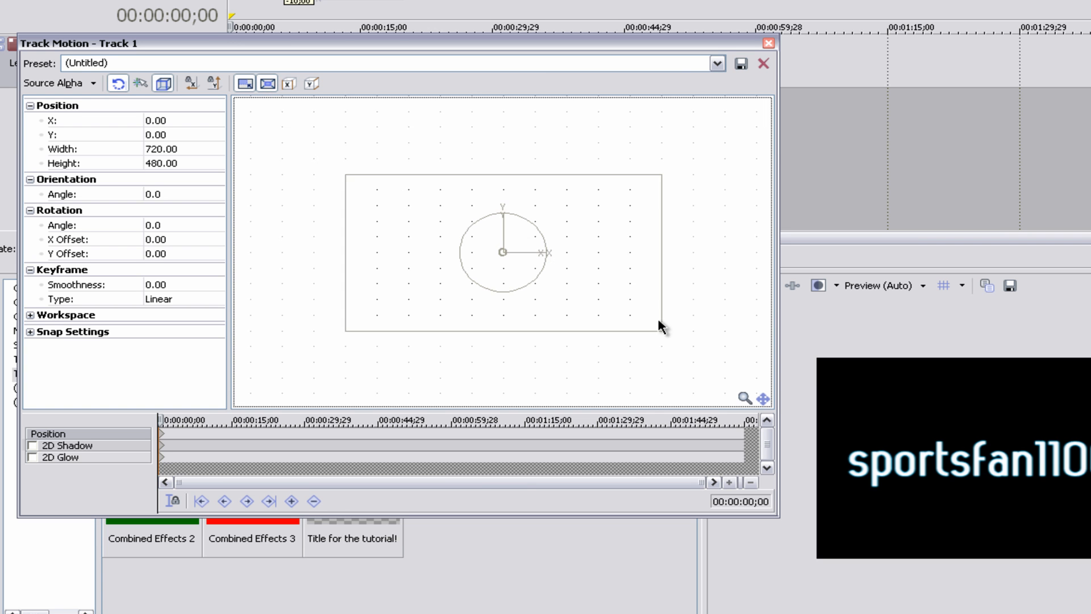
pyautogui.moveTo(585, 206)
pyautogui.mouseDown()
pyautogui.moveTo(605, 292)
pyautogui.moveTo(528, 237)
pyautogui.moveTo(410, 253)
pyautogui.moveTo(503, 282)
pyautogui.moveTo(489, 292)
pyautogui.moveTo(501, 291)
pyautogui.mouseUp()
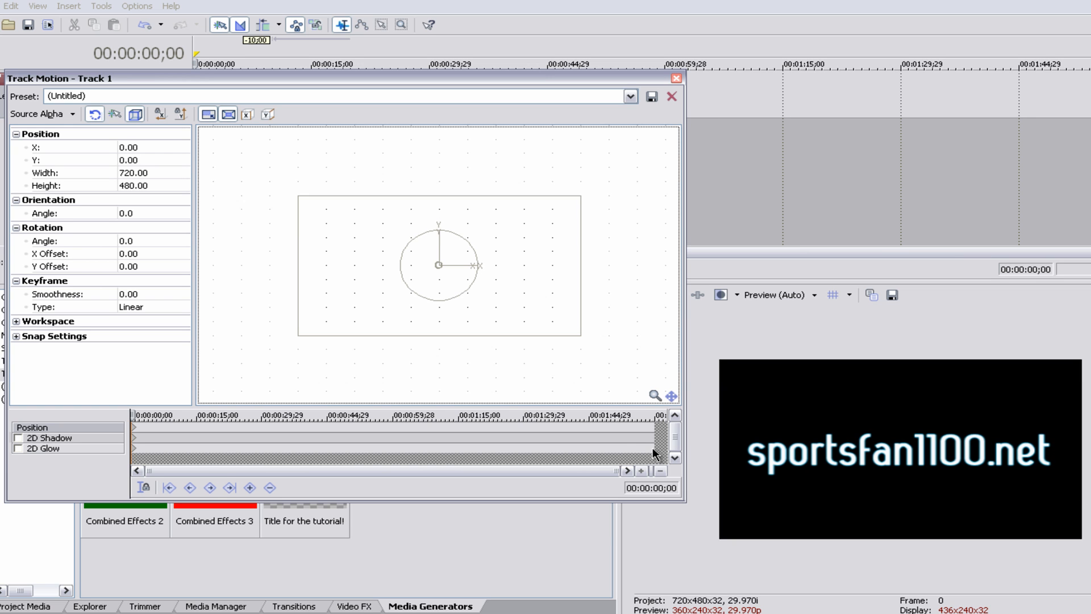
# Step: Shift the window aside and bring up the compositing mode list to pick 3D Source Alpha
pyautogui.moveTo(57, 83); pyautogui.dragTo(97, 86)
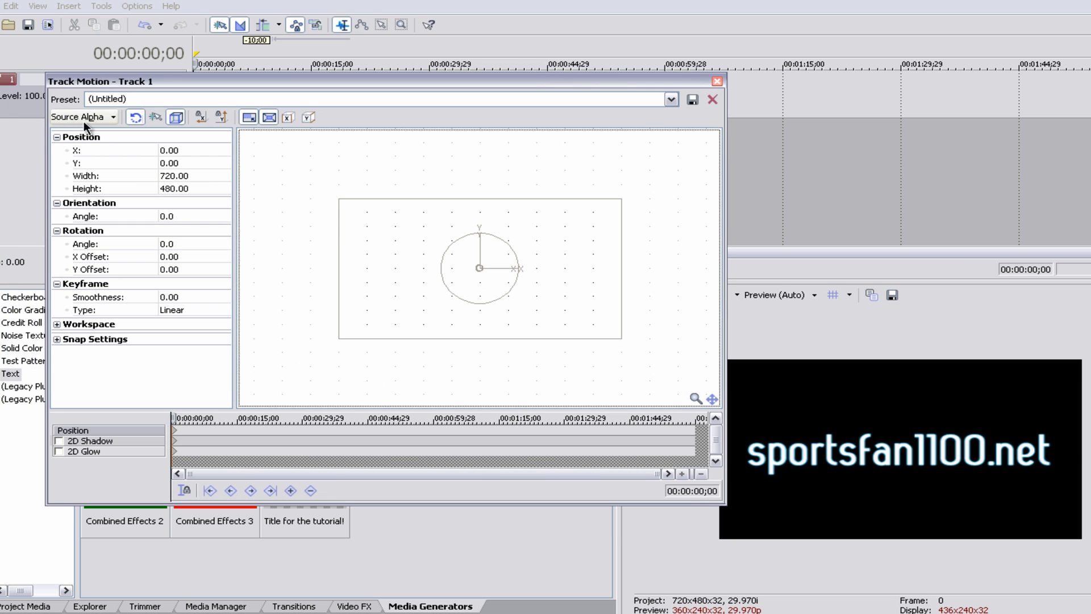
pyautogui.click(105, 119)
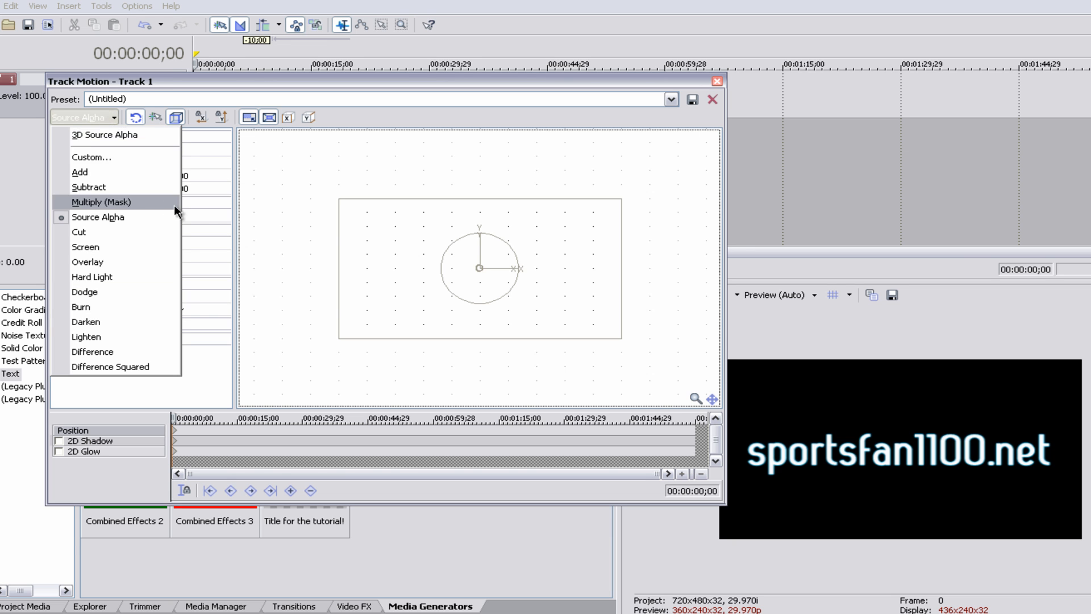
pyautogui.click(97, 117)
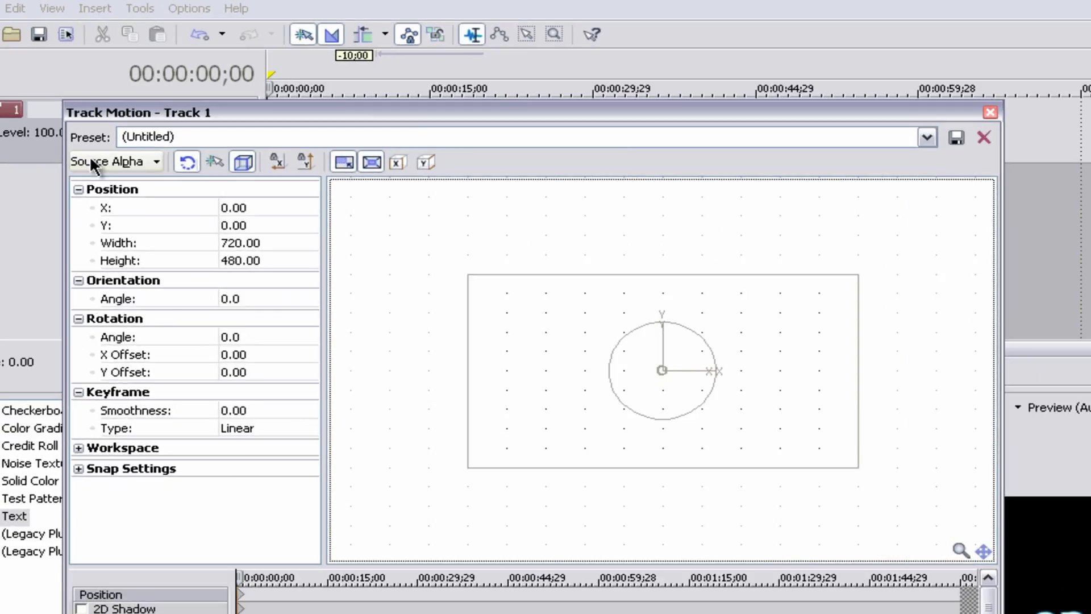
pyautogui.click(90, 161)
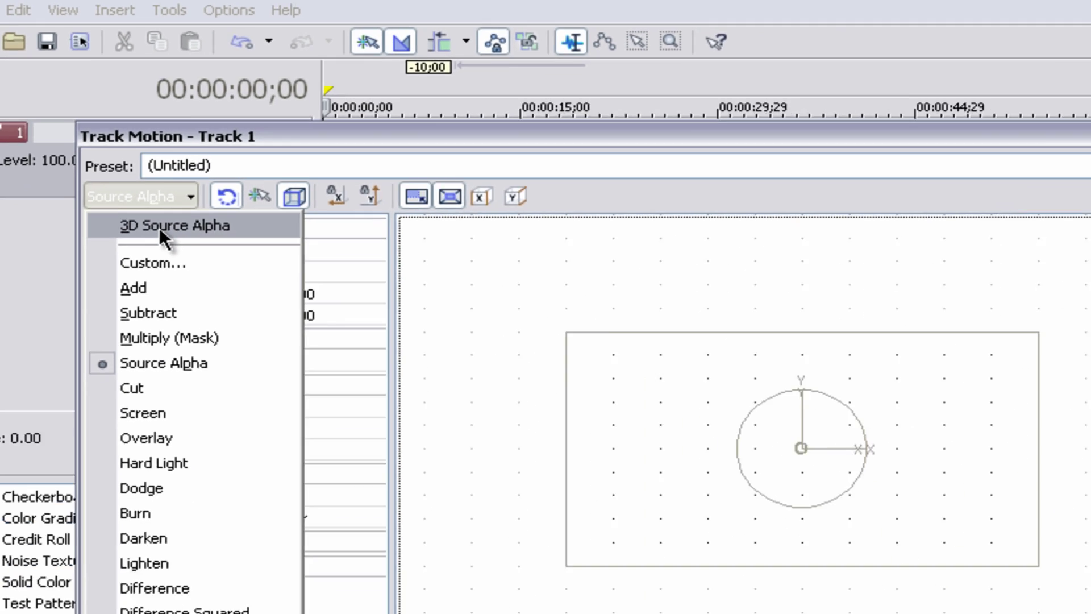
pyautogui.click(160, 227)
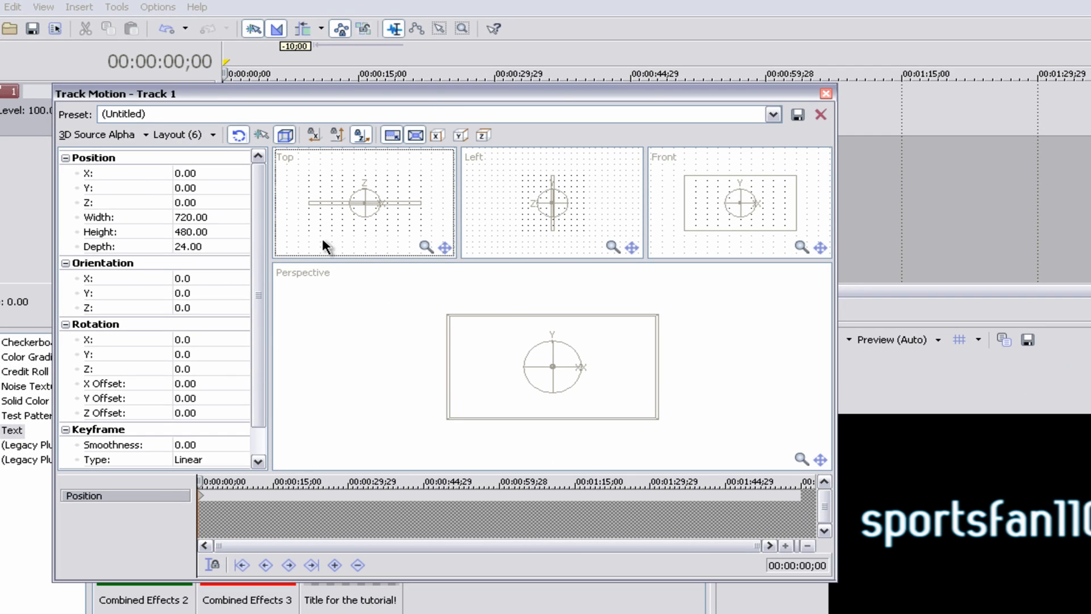
pyautogui.moveTo(428, 101); pyautogui.dragTo(325, 88)
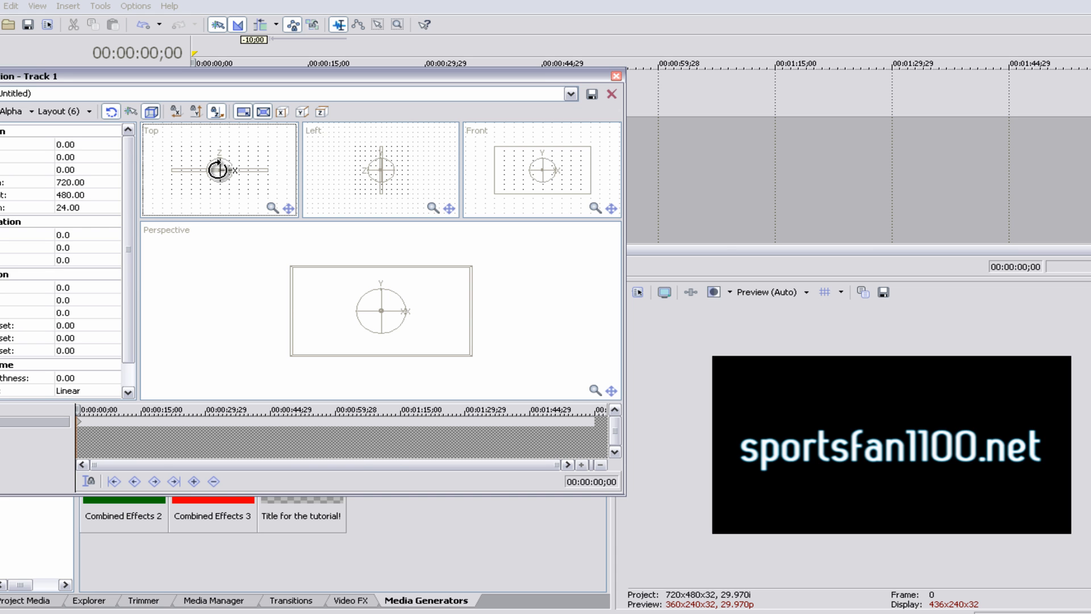
pyautogui.moveTo(219, 169); pyautogui.dragTo(219, 169)
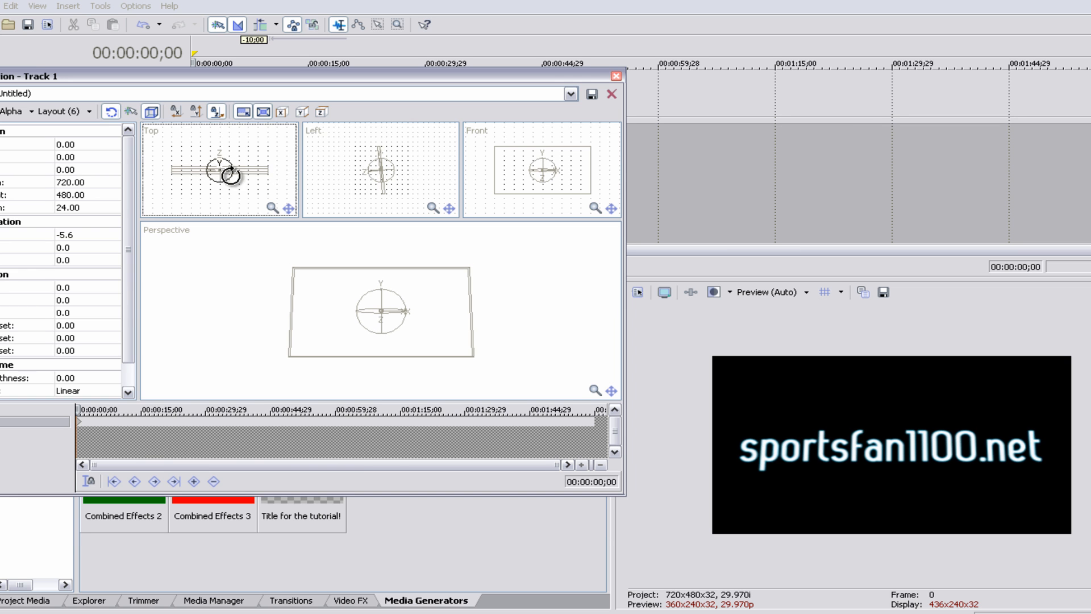
pyautogui.moveTo(218, 169); pyautogui.dragTo(219, 170)
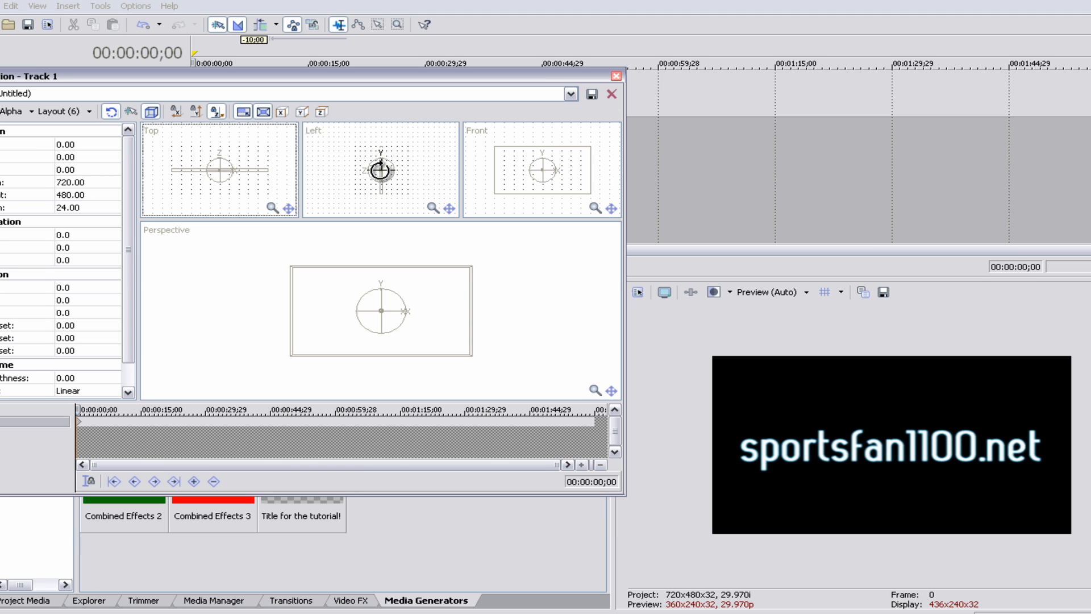
pyautogui.click(380, 170)
pyautogui.moveTo(377, 171); pyautogui.dragTo(380, 169)
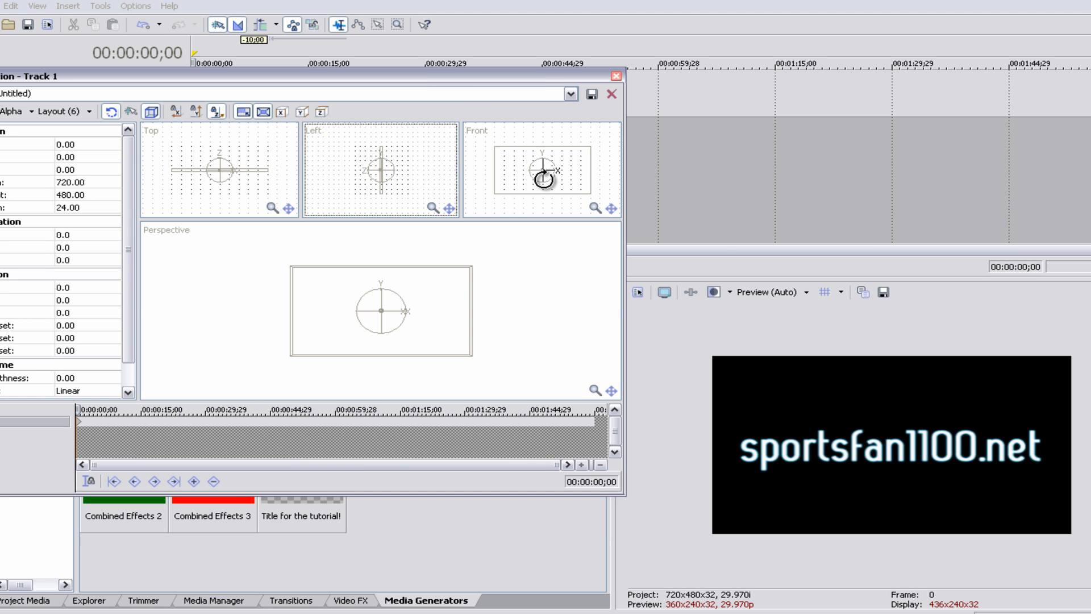
pyautogui.moveTo(542, 170)
pyautogui.mouseDown()
pyautogui.moveTo(545, 155)
pyautogui.moveTo(550, 179)
pyautogui.mouseUp()
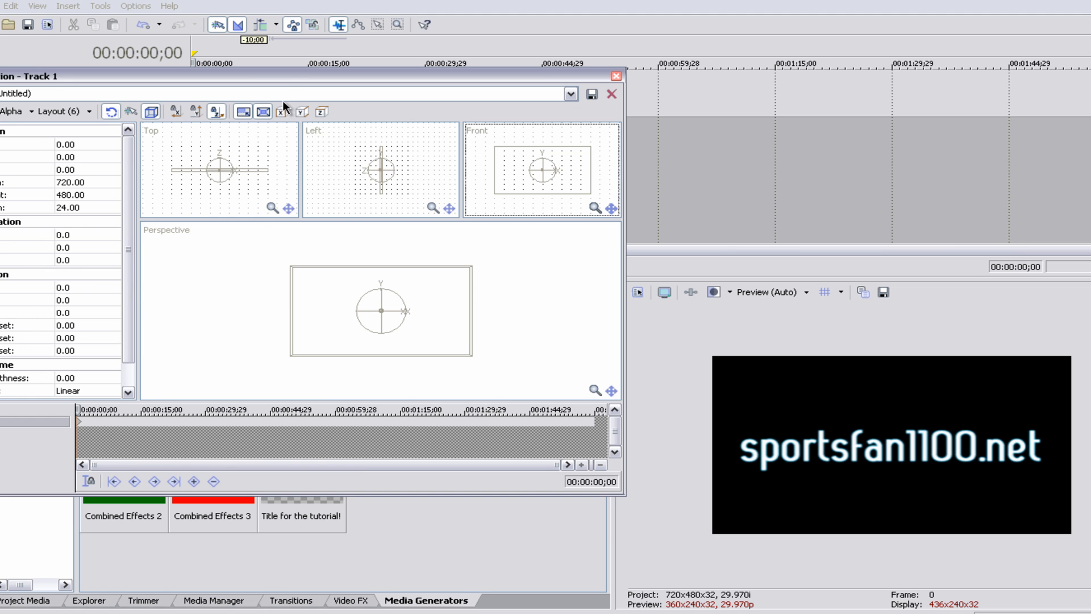
pyautogui.moveTo(290, 80); pyautogui.dragTo(335, 62)
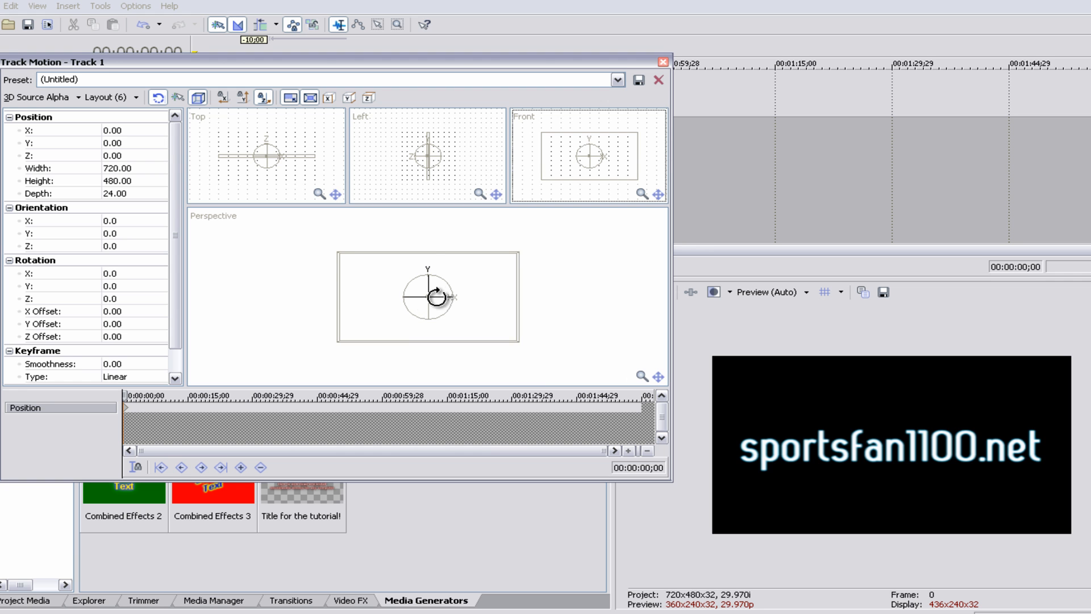
pyautogui.moveTo(434, 296)
pyautogui.mouseDown()
pyautogui.moveTo(442, 273)
pyautogui.moveTo(424, 296)
pyautogui.moveTo(435, 296)
pyautogui.mouseUp()
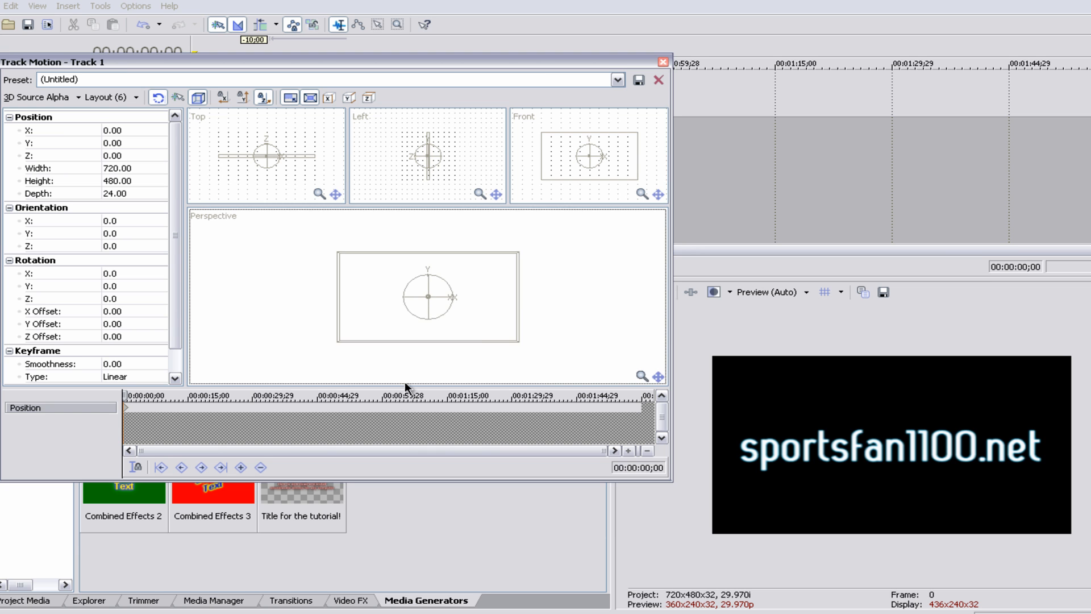
pyautogui.scroll(2, 477, 337)
pyautogui.scroll(1, 476, 337)
pyautogui.scroll(1, 470, 347)
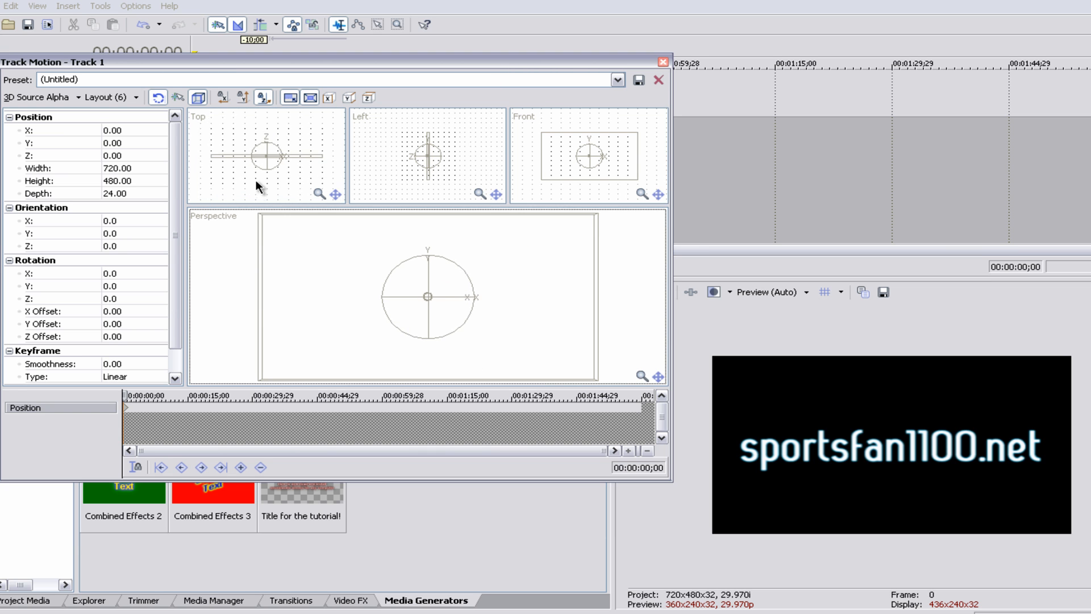
pyautogui.scroll(2, 258, 187)
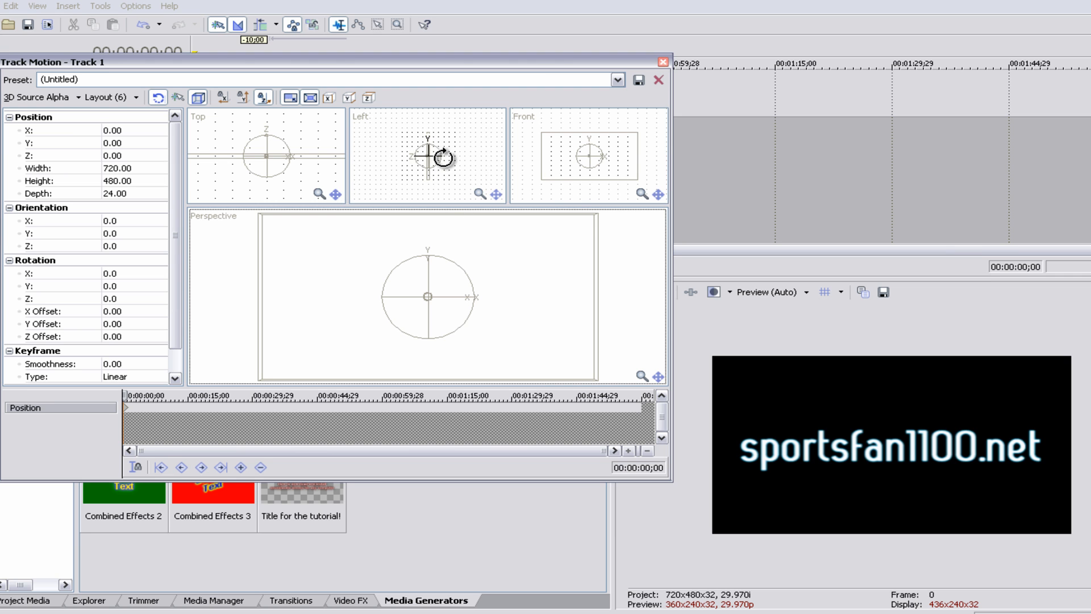
pyautogui.scroll(1, 609, 169)
pyautogui.scroll(-1, 608, 180)
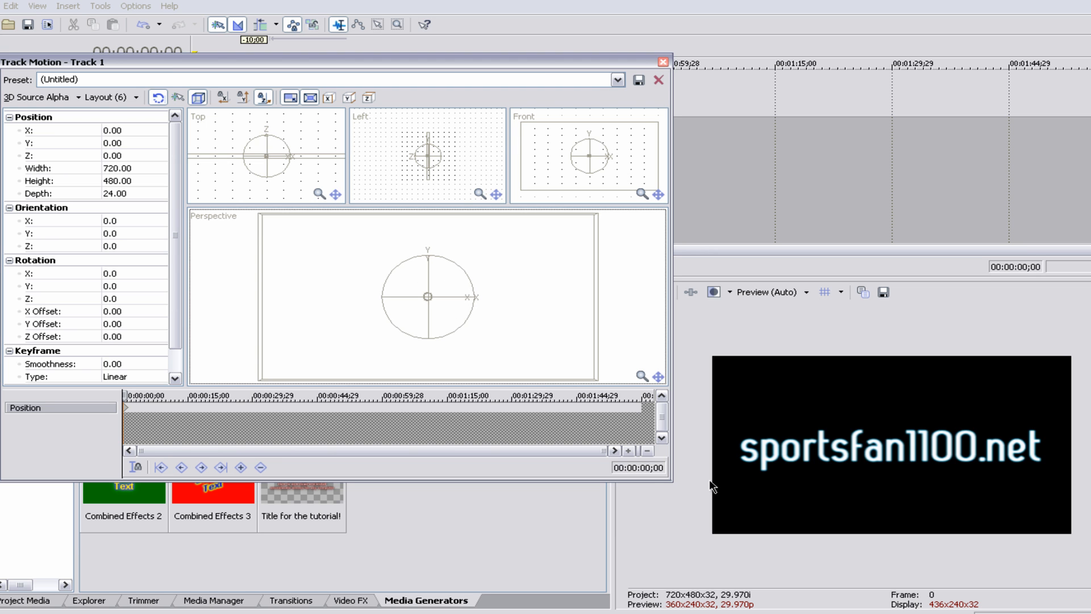
# Step: Rearrange and enlarge the Track Motion window and narrow the docked preview pane
pyautogui.moveTo(673, 482); pyautogui.dragTo(758, 559)
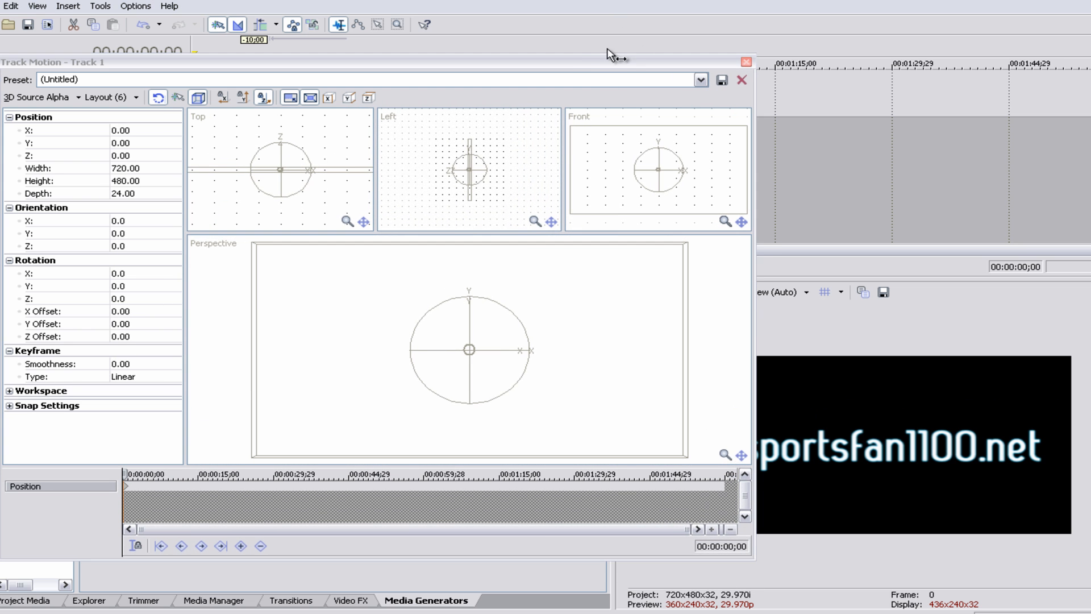
pyautogui.moveTo(612, 58); pyautogui.dragTo(358, 131)
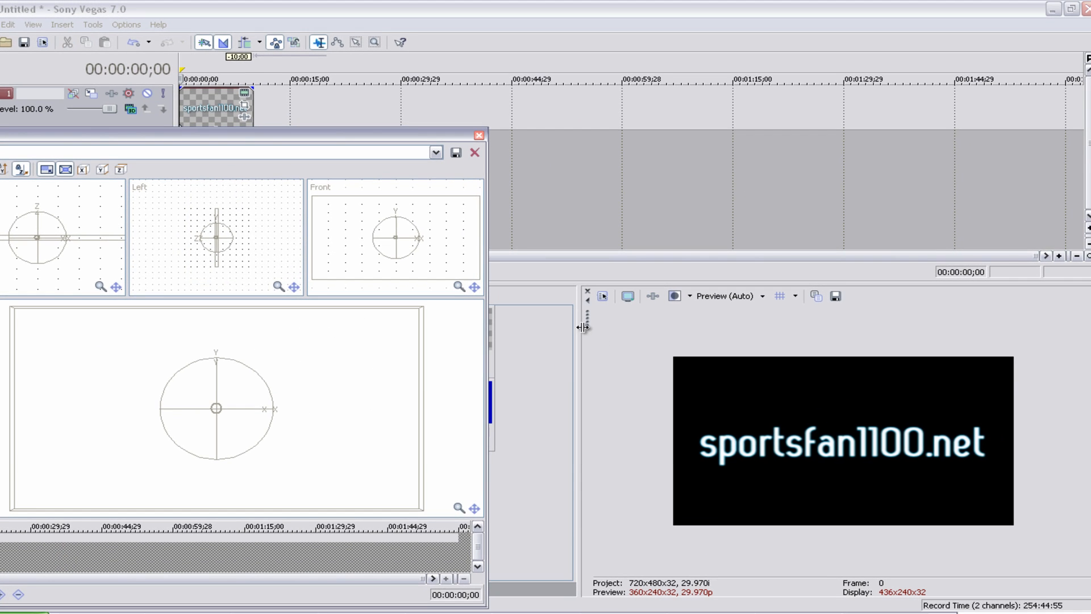
pyautogui.moveTo(585, 327); pyautogui.dragTo(679, 343)
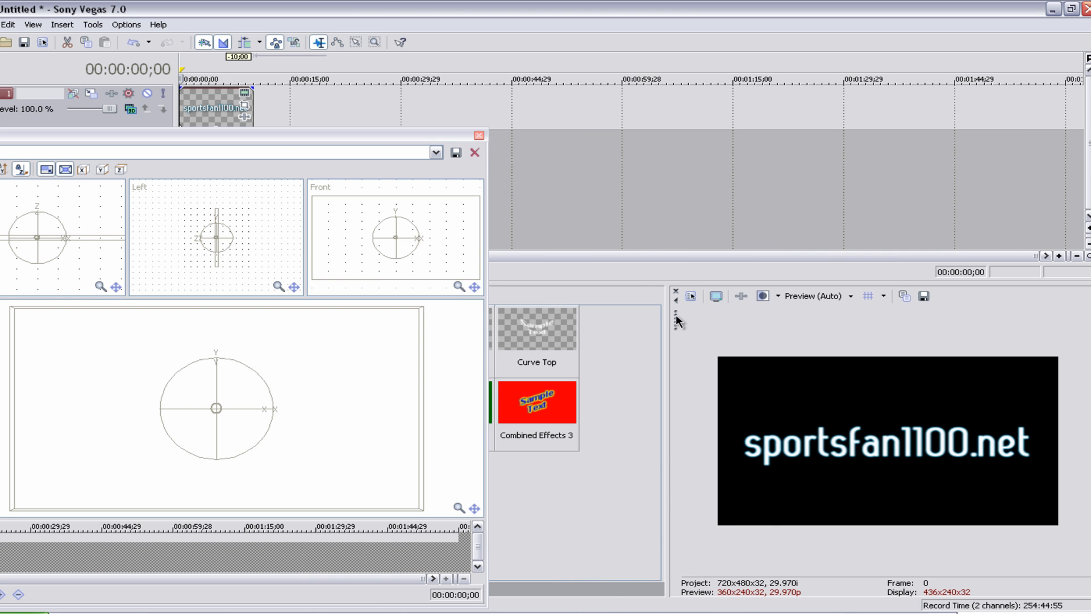
pyautogui.moveTo(676, 327); pyautogui.dragTo(760, 115)
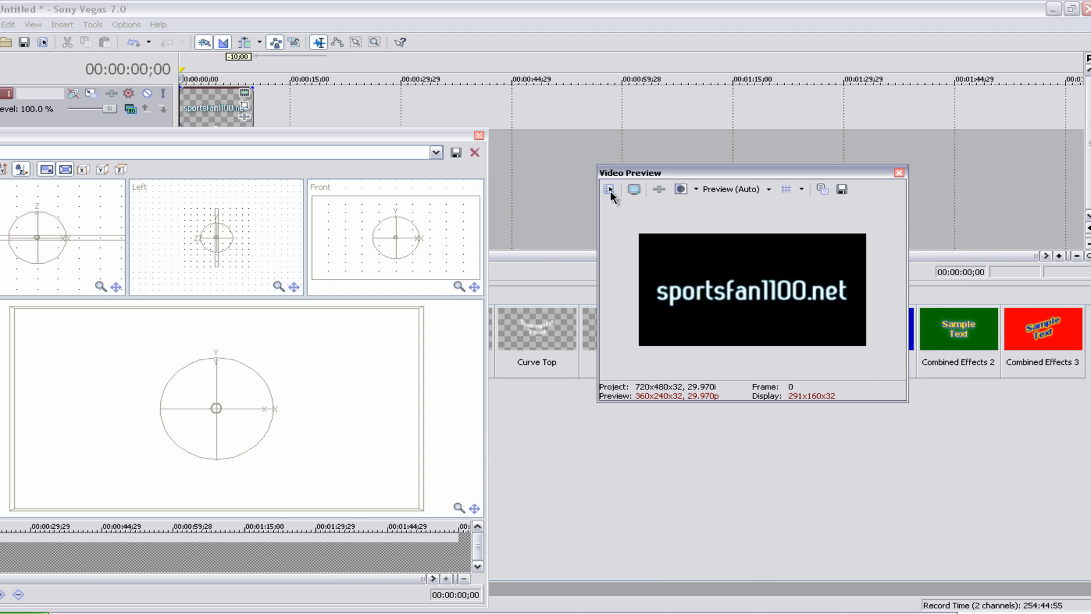
pyautogui.moveTo(358, 137); pyautogui.dragTo(565, 32)
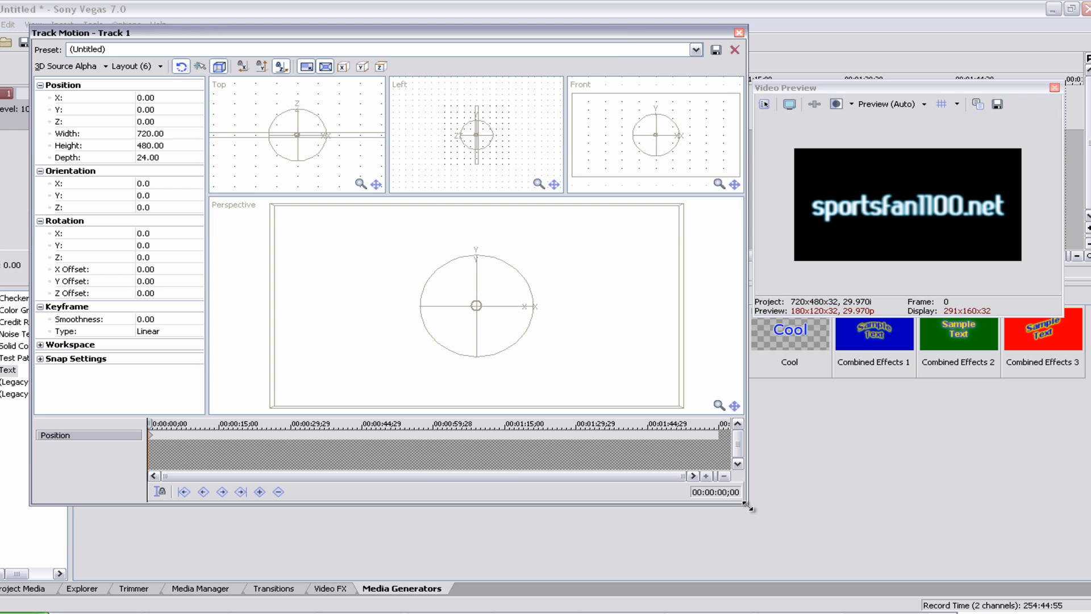
pyautogui.moveTo(748, 506); pyautogui.dragTo(861, 587)
pyautogui.moveTo(229, 33); pyautogui.dragTo(191, 19)
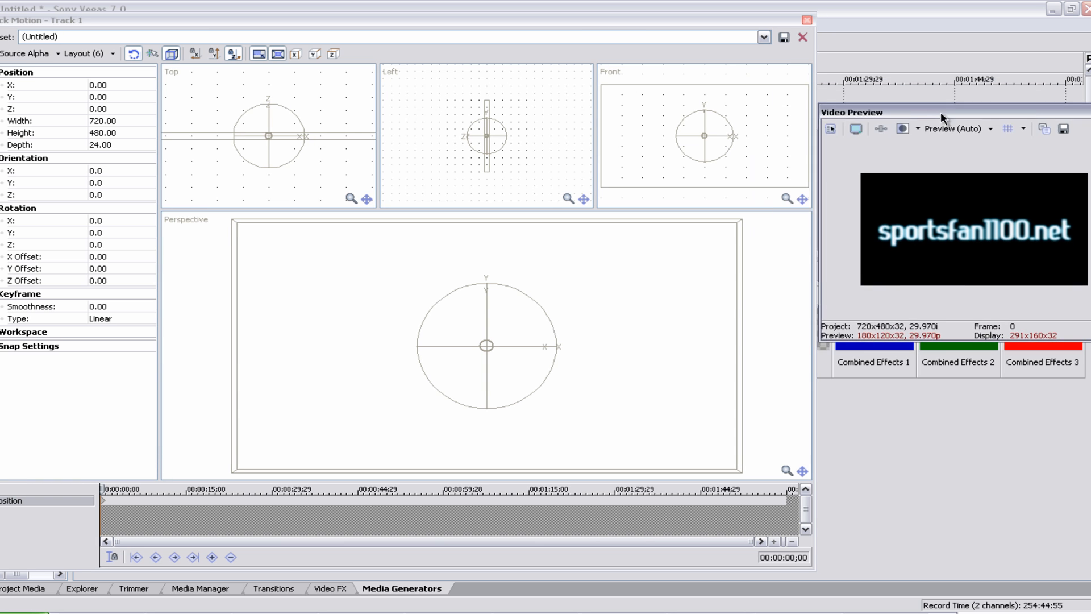
# Step: Float the Video Preview as a small separate window beside the track motion editor
pyautogui.moveTo(940, 112); pyautogui.dragTo(875, 202)
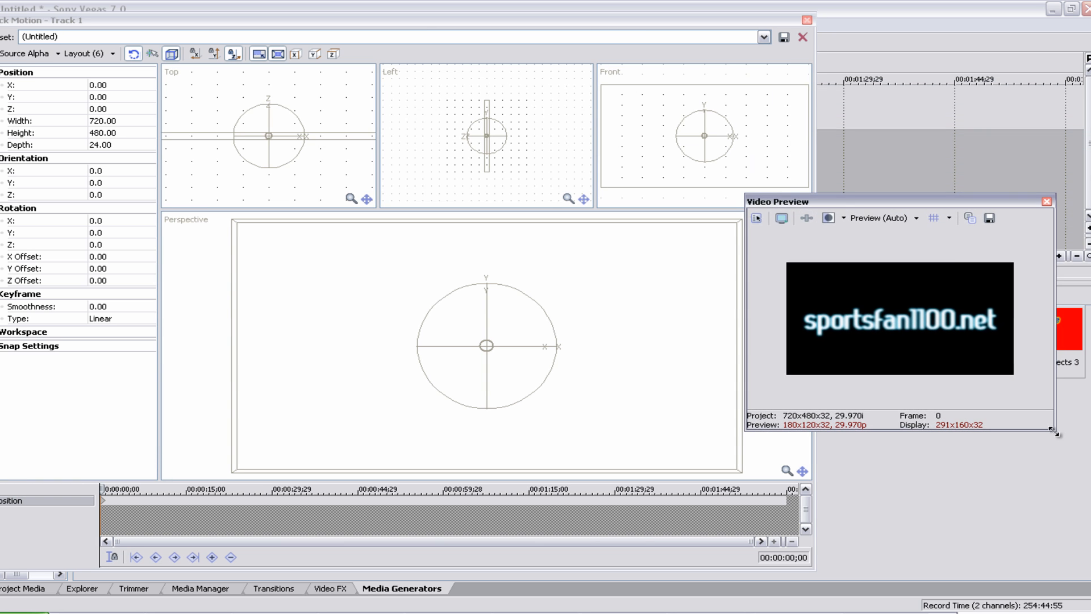
pyautogui.moveTo(1056, 432); pyautogui.dragTo(987, 385)
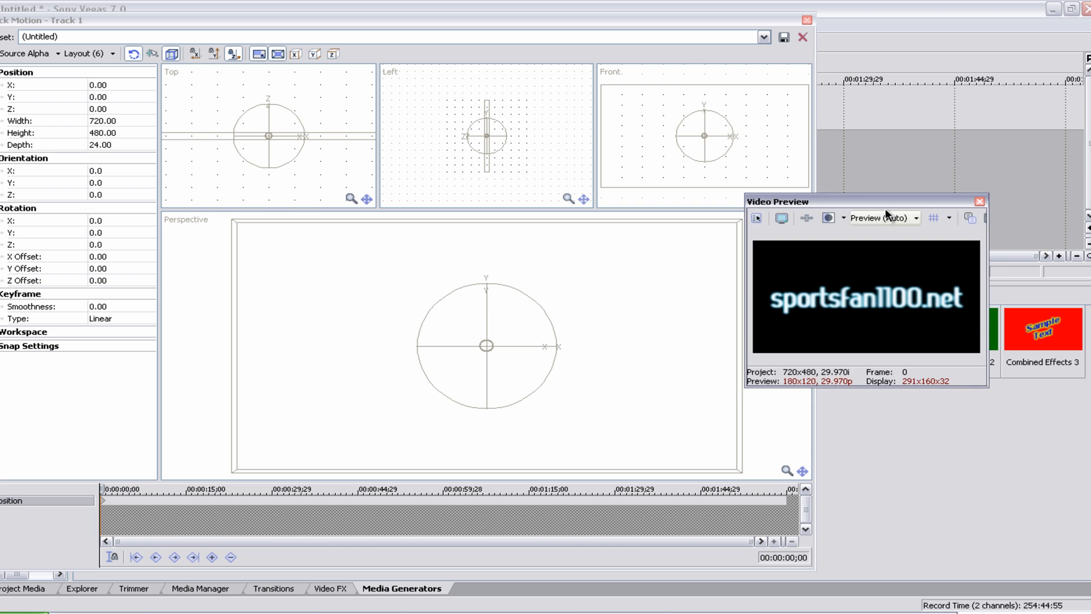
pyautogui.moveTo(886, 203); pyautogui.dragTo(975, 265)
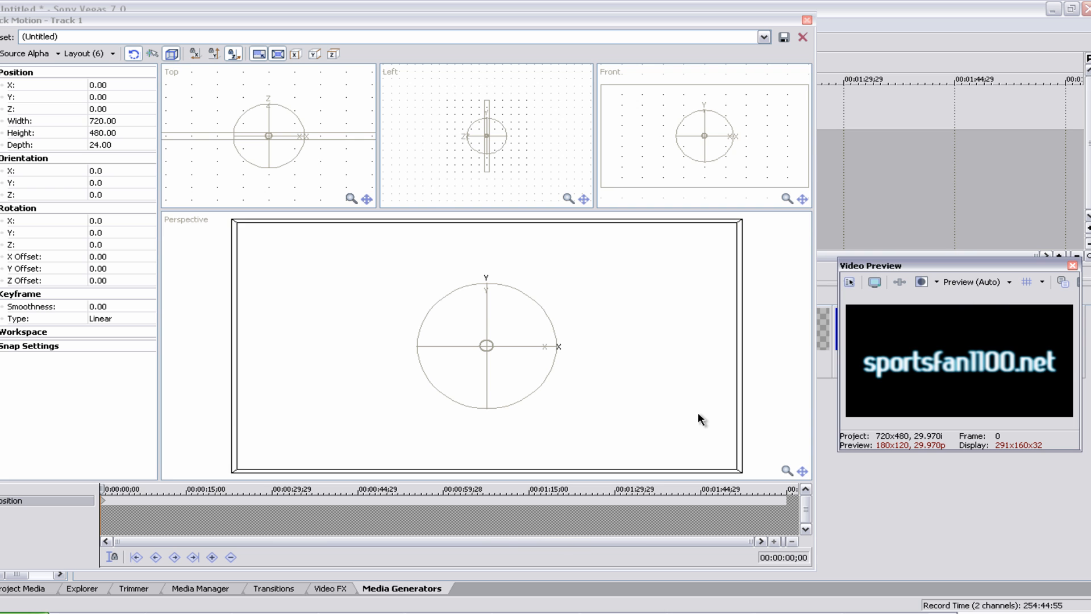
pyautogui.scroll(-4, 770, 380)
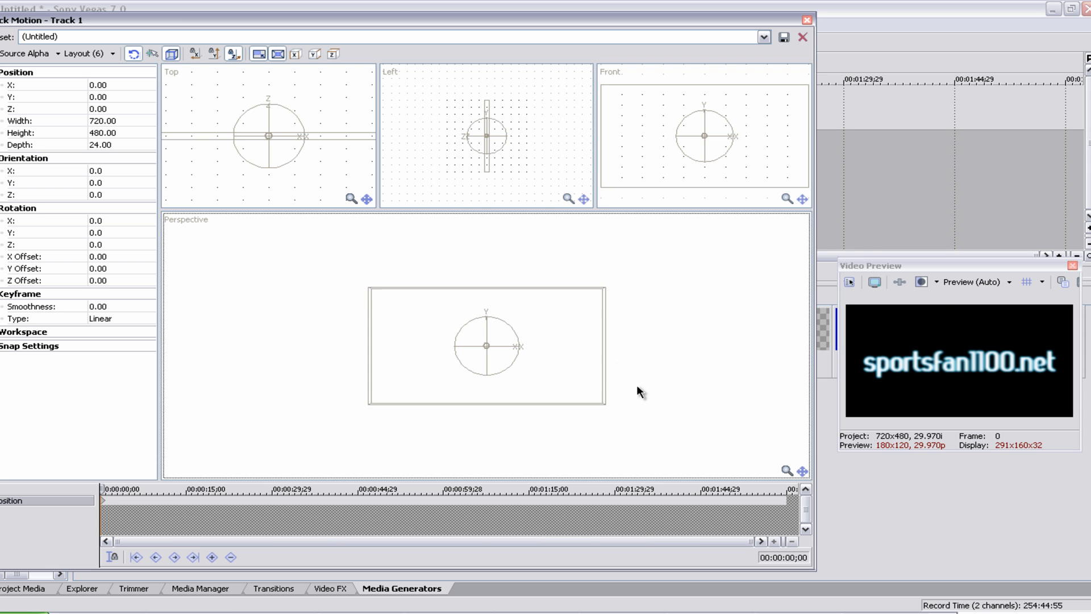
# Step: Dock the preview, then rotate and move the frame in Perspective view to orientation -12.8, -25.6, 2.7
pyautogui.moveTo(964, 268); pyautogui.dragTo(946, 329)
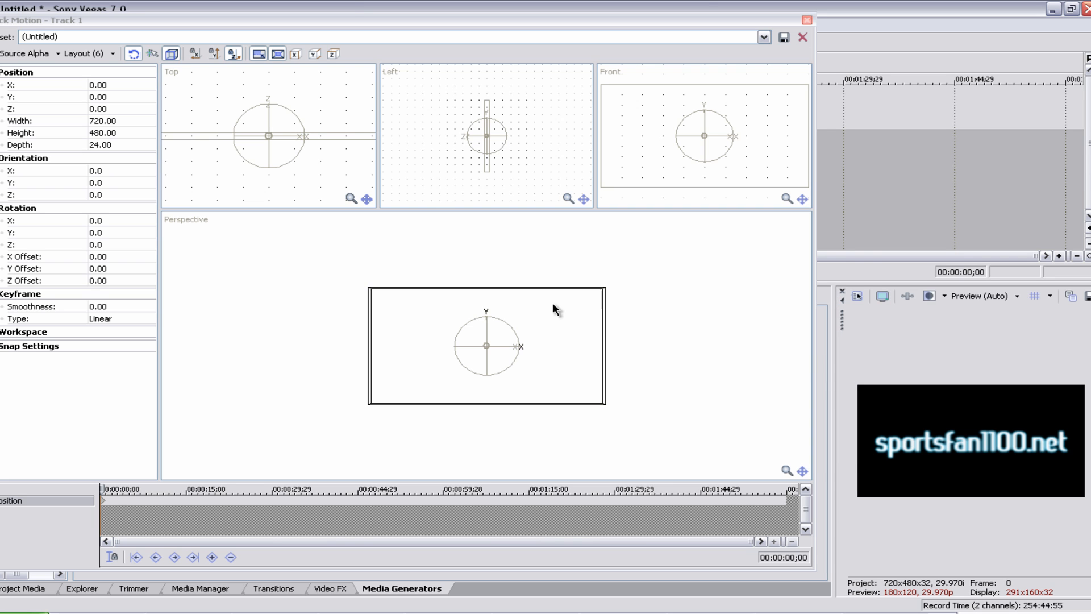
pyautogui.click(512, 347)
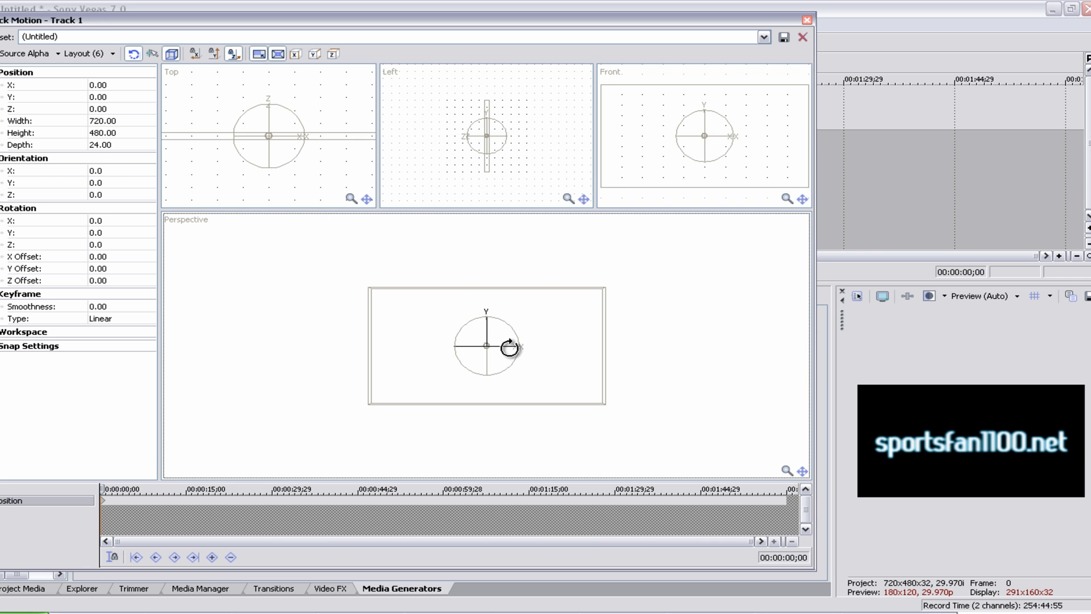
pyautogui.moveTo(509, 346); pyautogui.dragTo(502, 346)
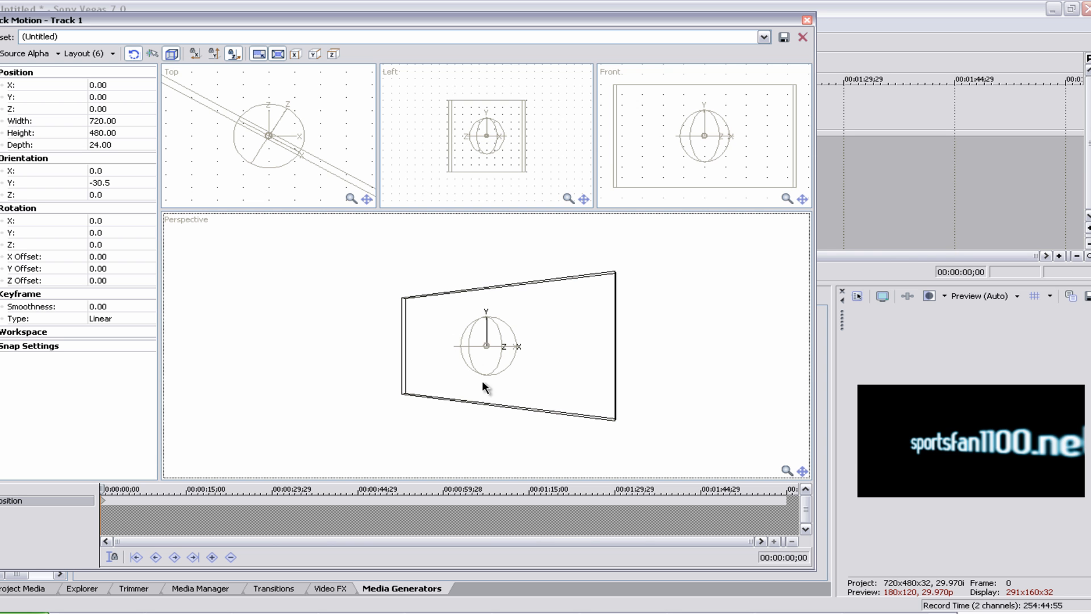
pyautogui.moveTo(575, 348)
pyautogui.mouseDown()
pyautogui.moveTo(544, 339)
pyautogui.moveTo(532, 351)
pyautogui.mouseUp()
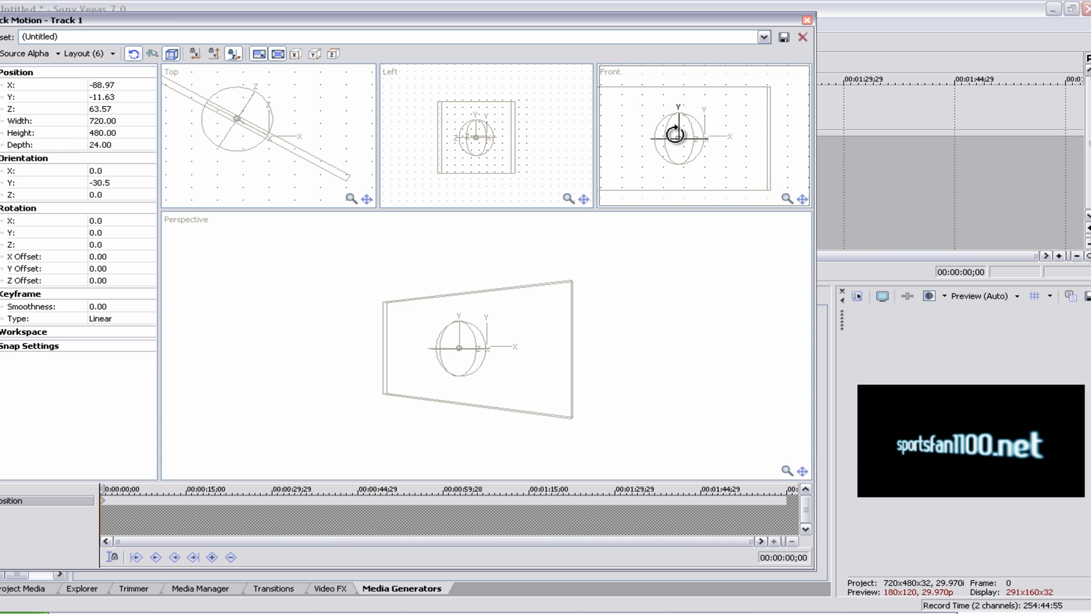
pyautogui.moveTo(677, 124); pyautogui.dragTo(680, 101)
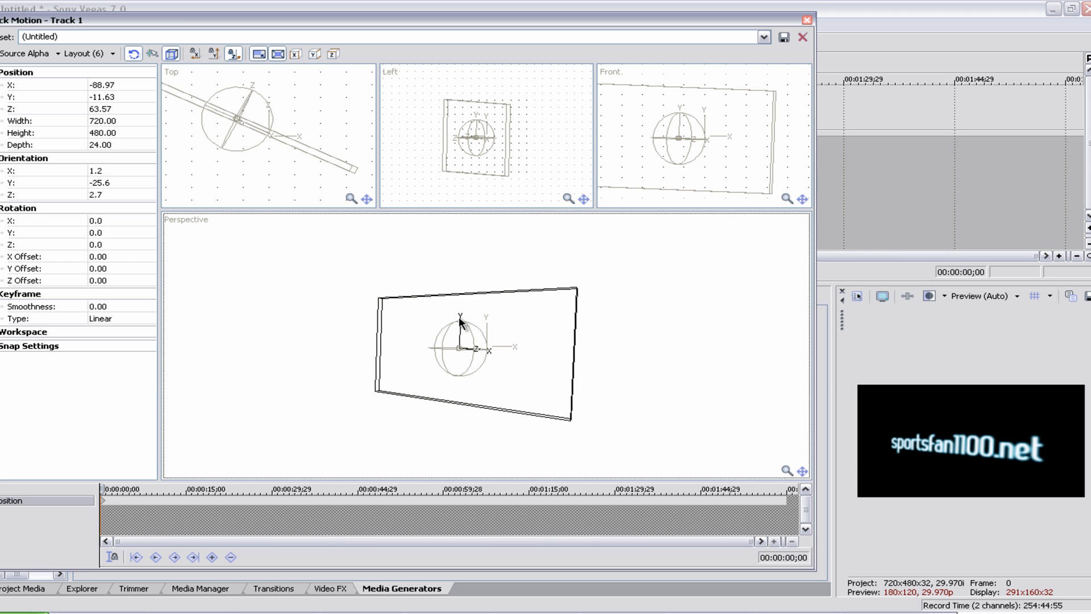
pyautogui.moveTo(462, 325); pyautogui.dragTo(471, 303)
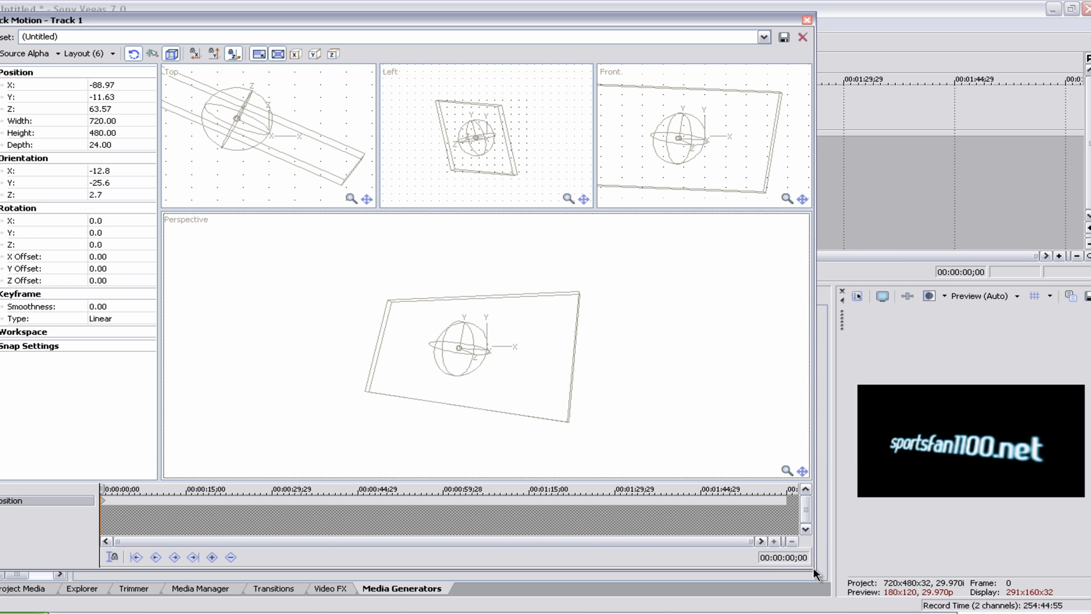
pyautogui.moveTo(813, 568)
pyautogui.mouseDown()
pyautogui.moveTo(580, 408)
pyautogui.moveTo(621, 397)
pyautogui.mouseUp()
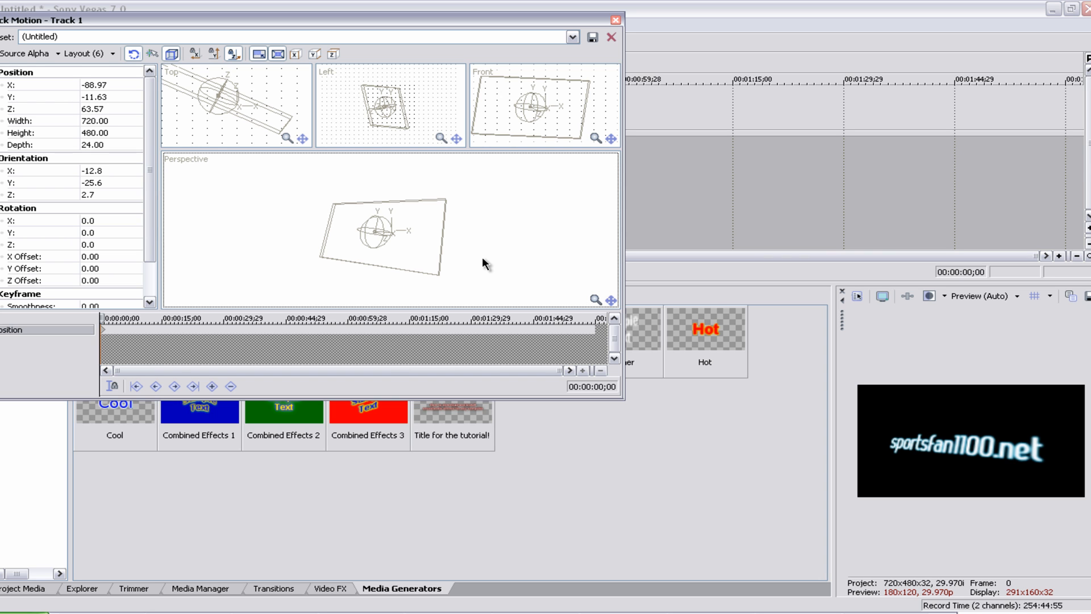
pyautogui.scroll(-3, 149, 237)
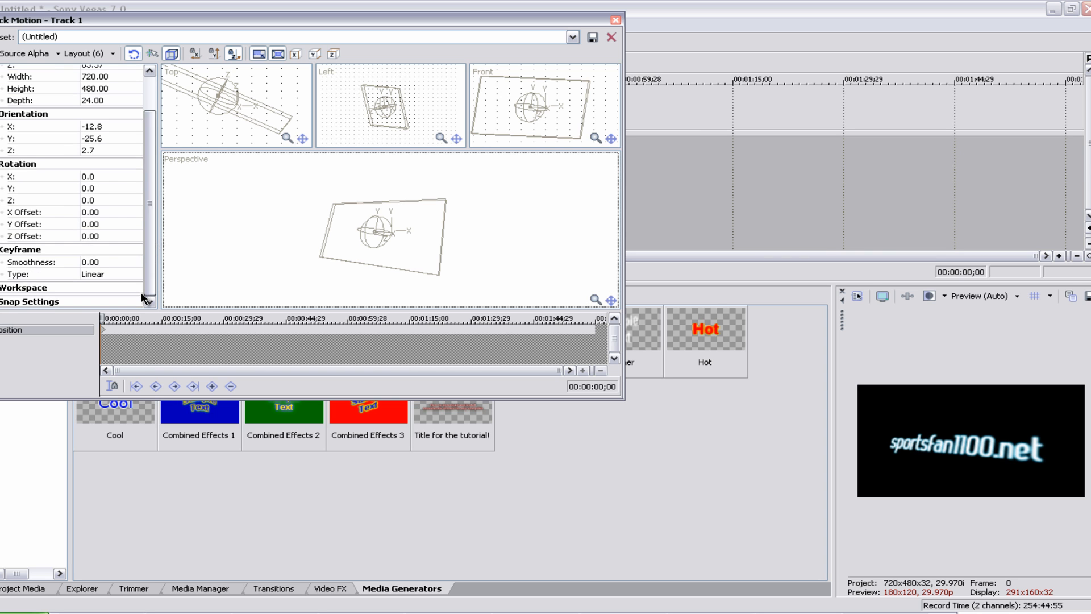
# Step: Nudge the rotation X Offset up and bring it back to 0
pyautogui.click(94, 213)
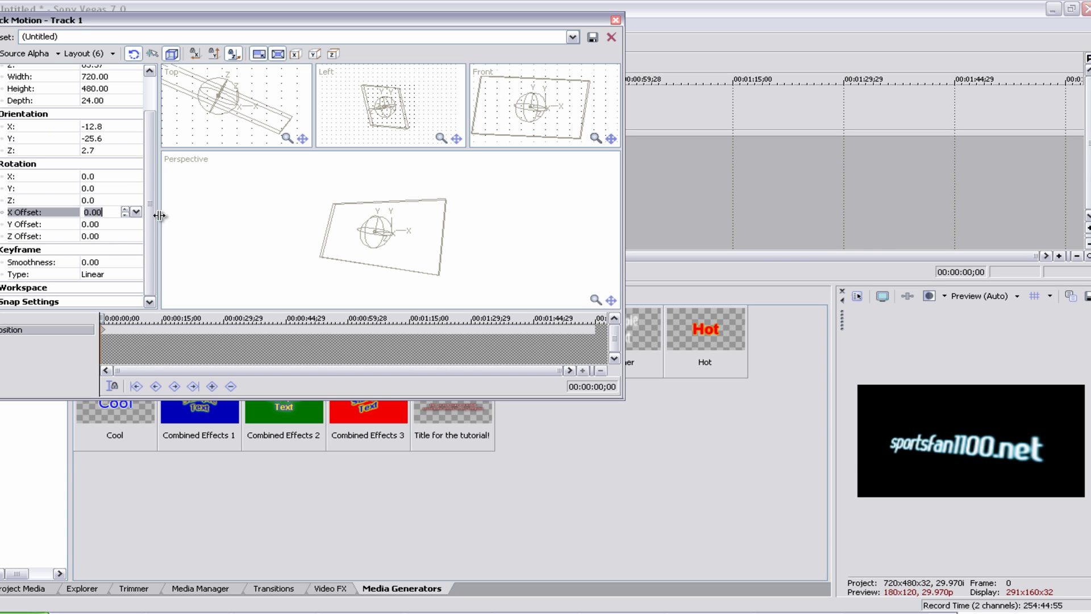
pyautogui.click(125, 209)
pyautogui.click(126, 215)
pyautogui.click(125, 215)
pyautogui.moveTo(152, 219); pyautogui.dragTo(145, 97)
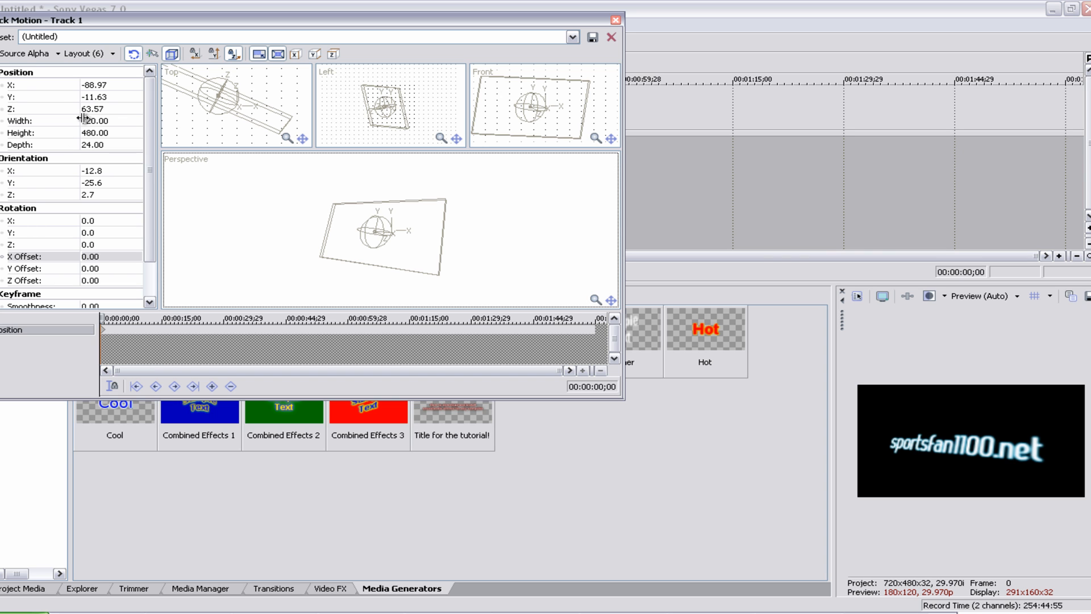
pyautogui.moveTo(148, 108); pyautogui.dragTo(141, 176)
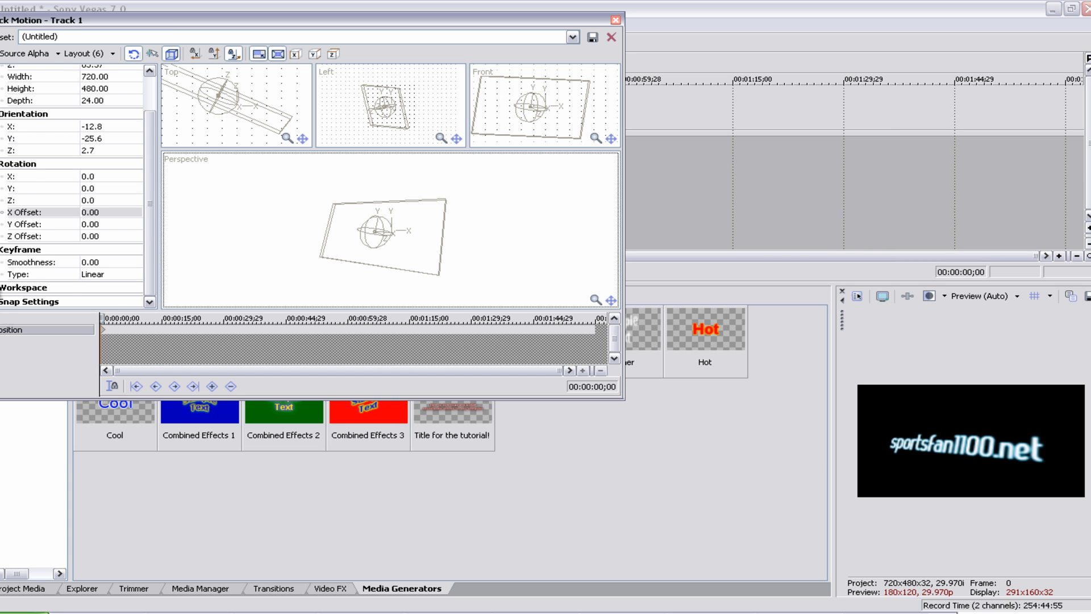
# Step: Expand then collapse the Workspace settings and collapse the Snap Settings group
pyautogui.doubleClick(34, 287)
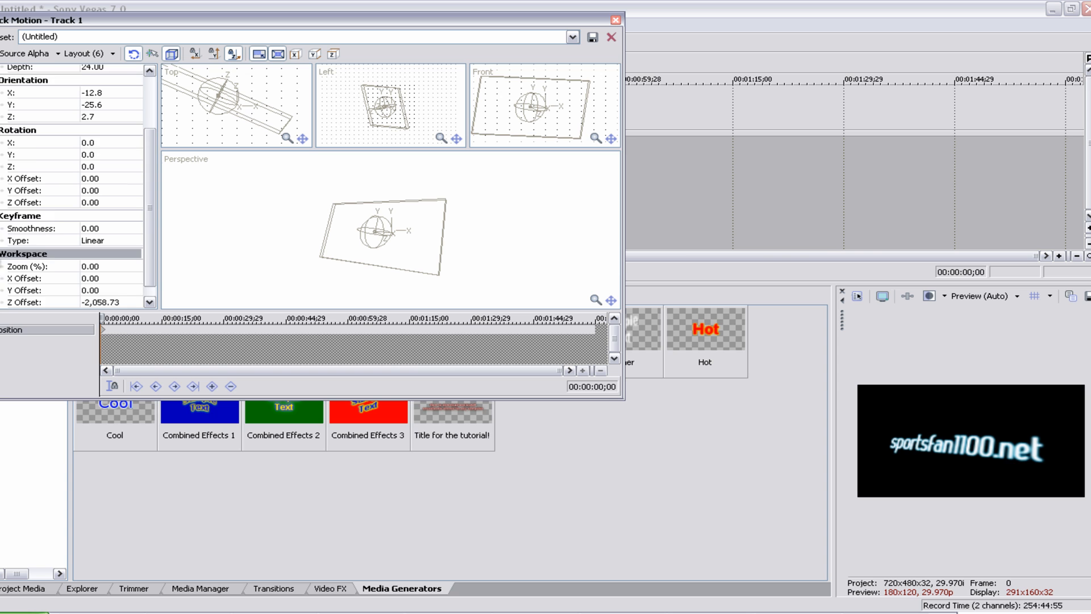
pyautogui.doubleClick(24, 254)
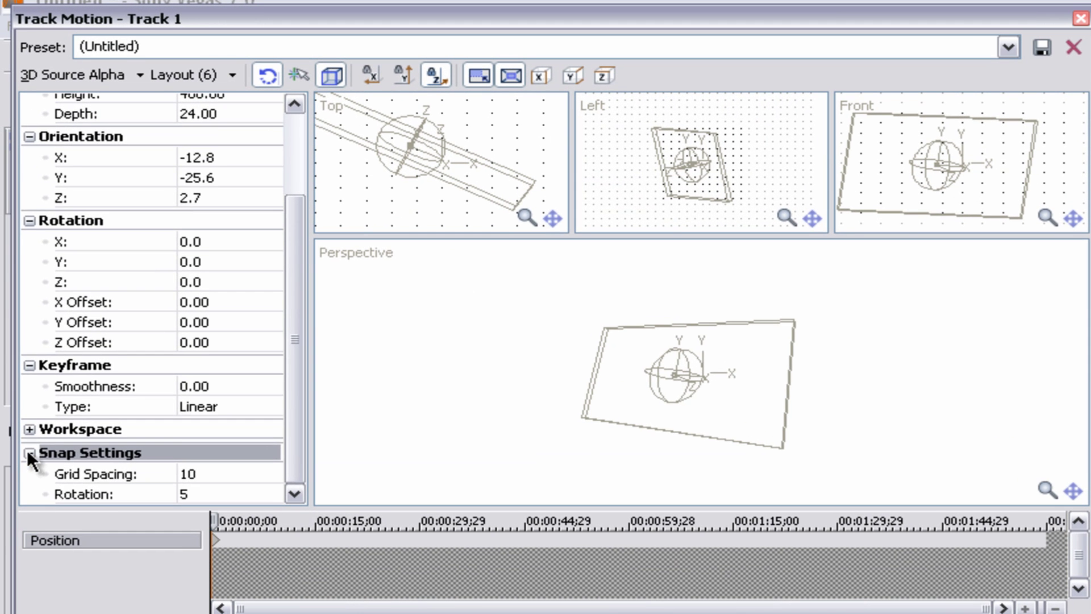
pyautogui.click(27, 449)
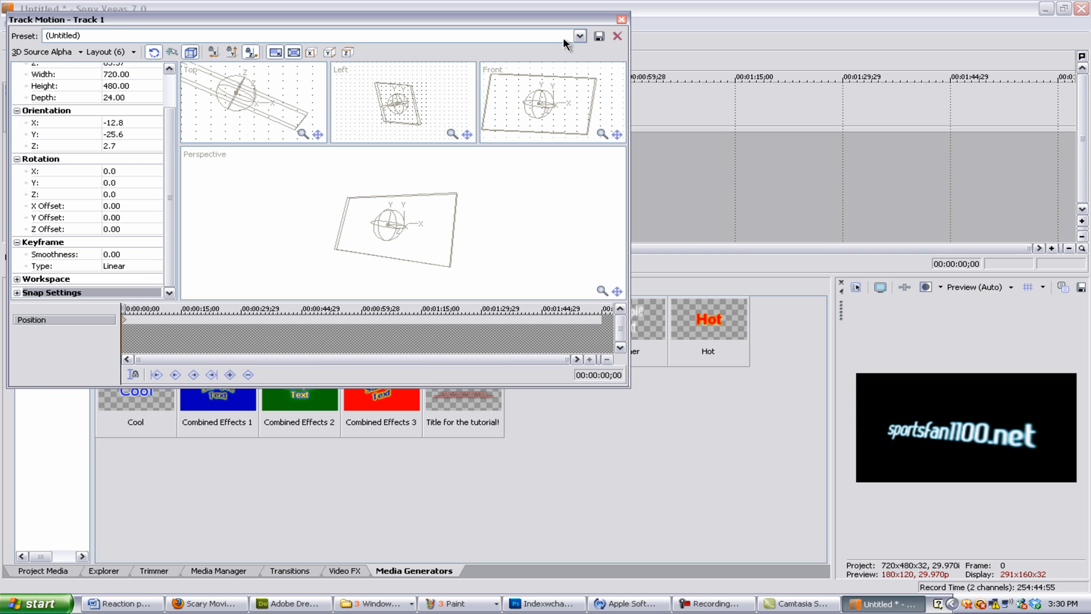
# Step: Close Track Motion, widen the preview pane, and cancel a Save Snapshot attempt
pyautogui.click(622, 19)
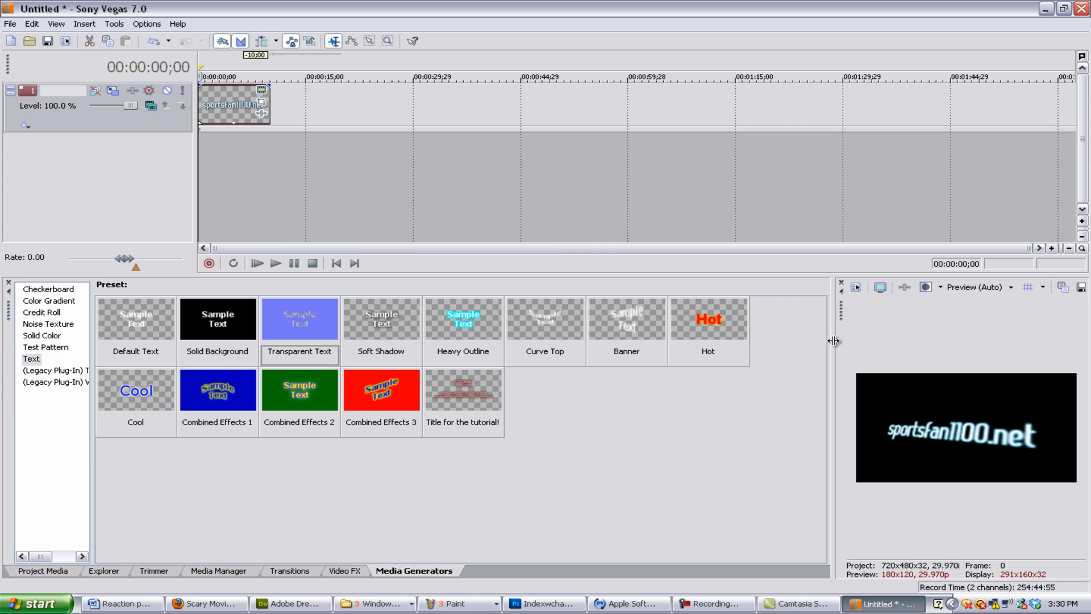
pyautogui.moveTo(836, 342); pyautogui.dragTo(695, 341)
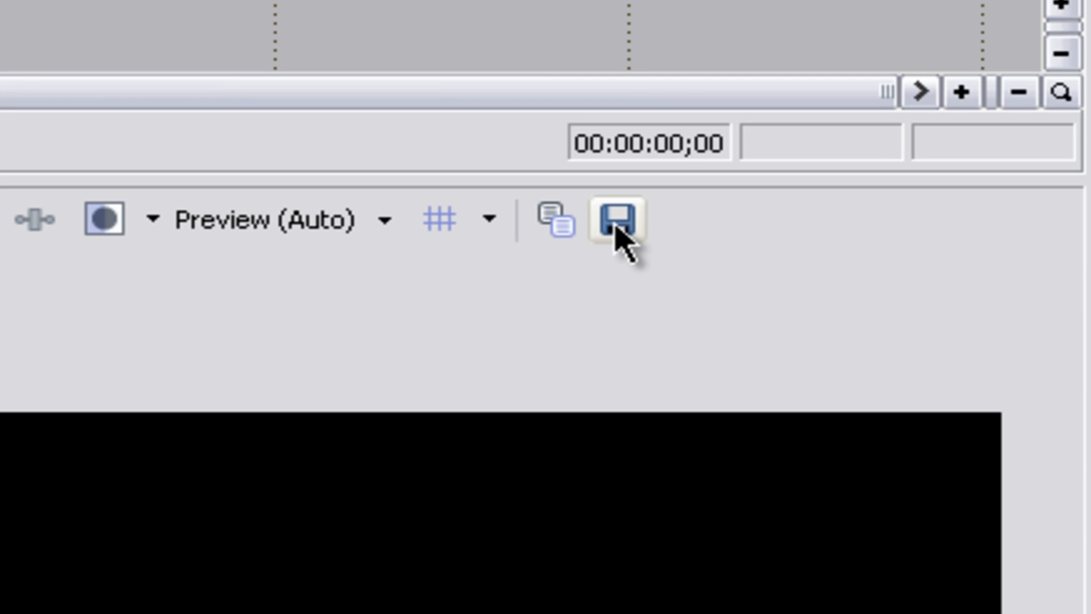
pyautogui.click(618, 223)
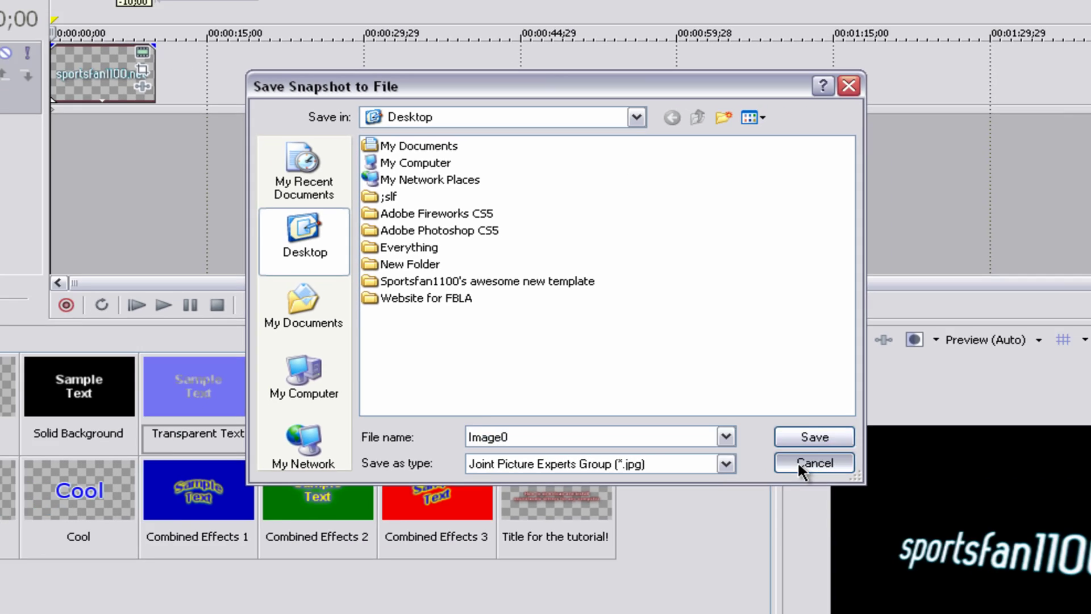
pyautogui.click(886, 533)
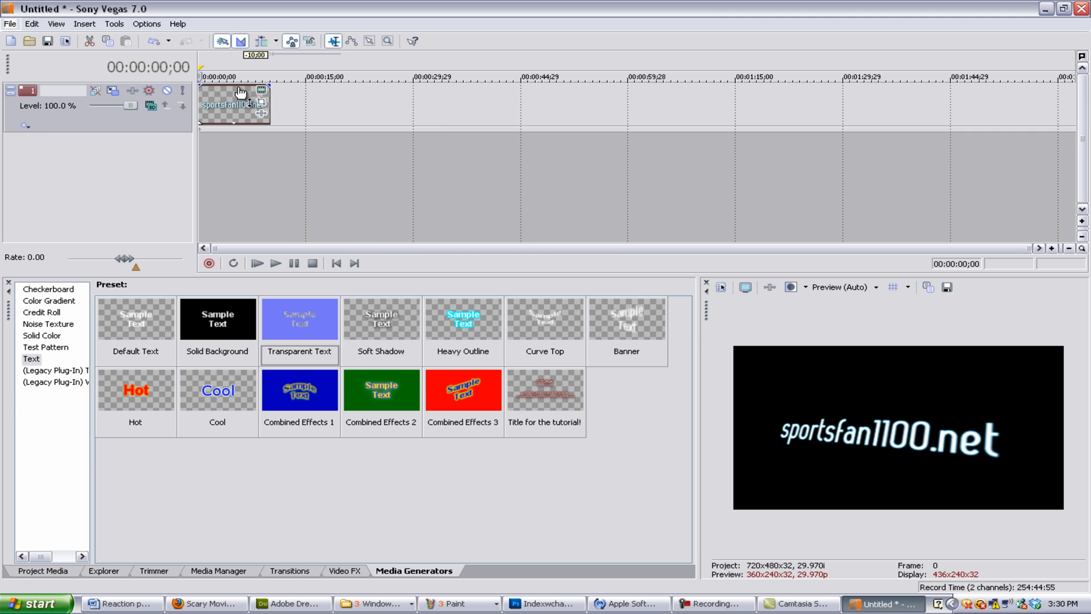
# Step: Move the Track Motion keyframe cursor later, then stretch the title event's right edge by about +8;29
pyautogui.click(113, 91)
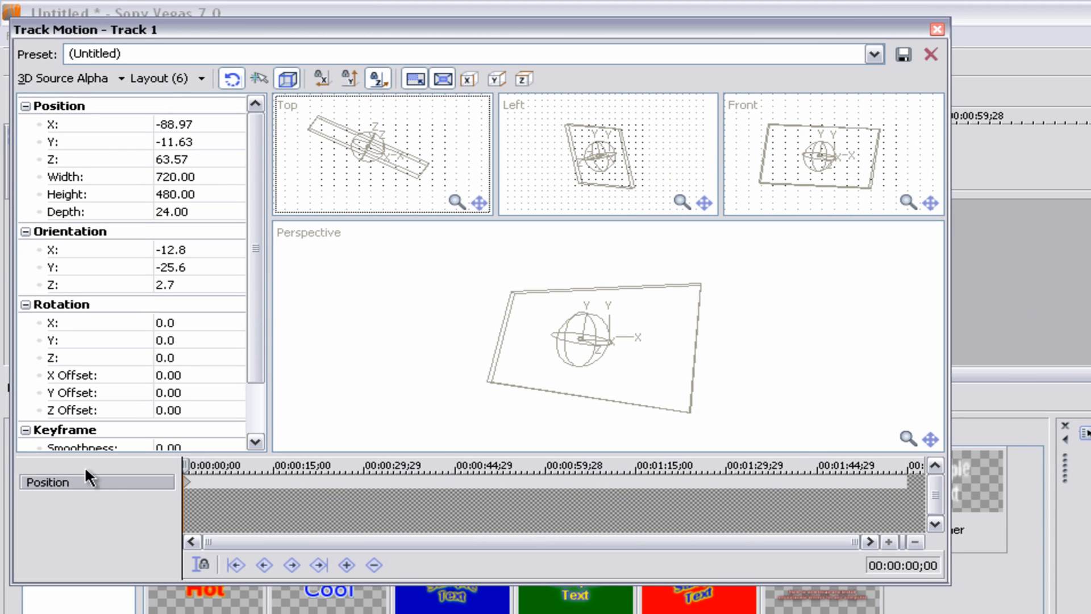
pyautogui.moveTo(189, 468)
pyautogui.mouseDown()
pyautogui.moveTo(260, 469)
pyautogui.moveTo(230, 467)
pyautogui.mouseUp()
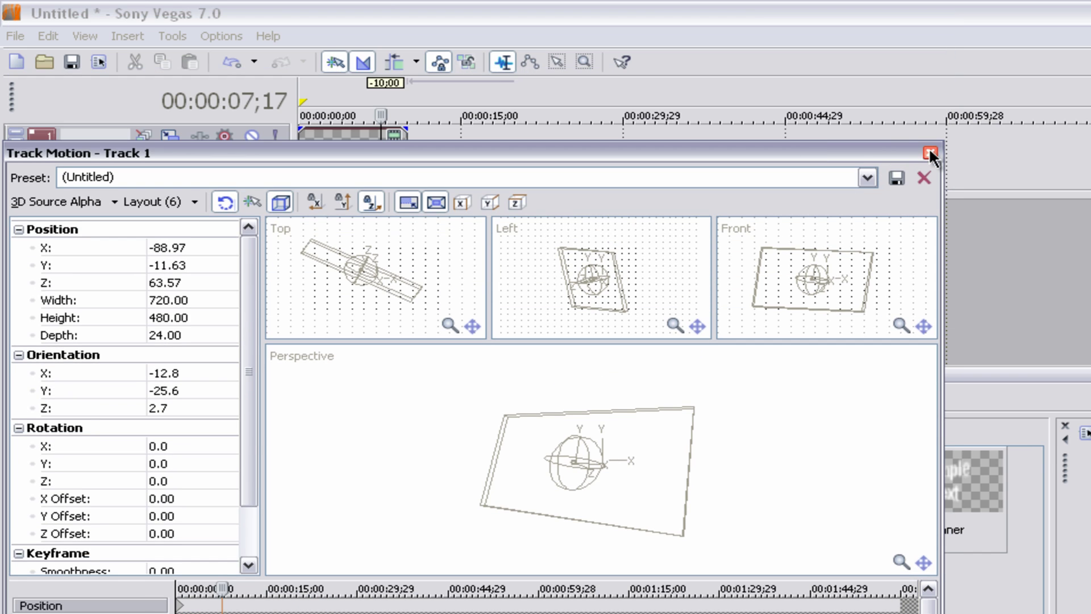
pyautogui.click(930, 154)
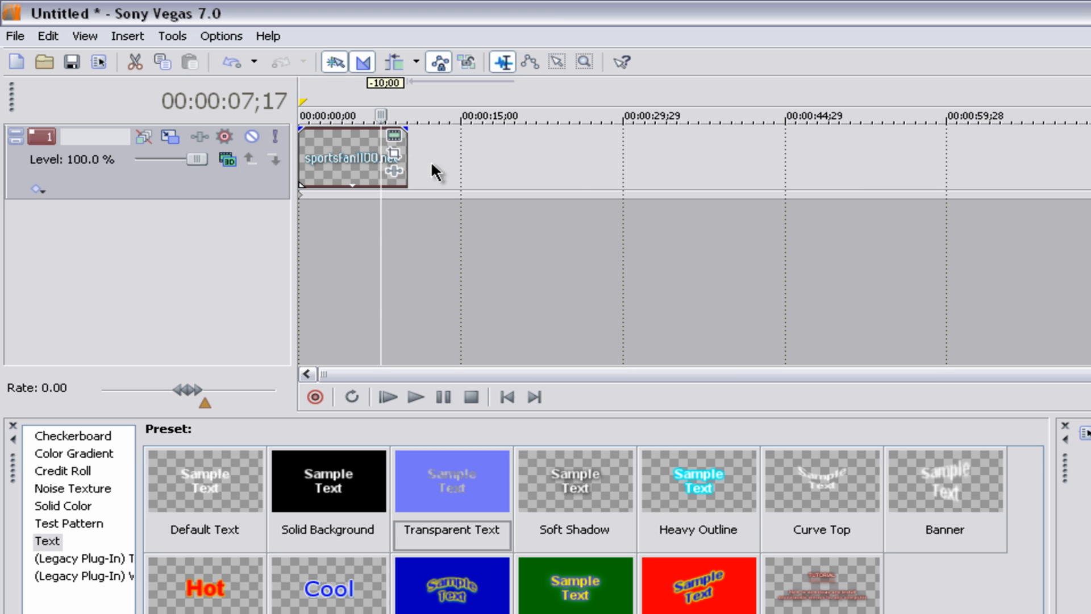
pyautogui.moveTo(407, 159); pyautogui.dragTo(505, 158)
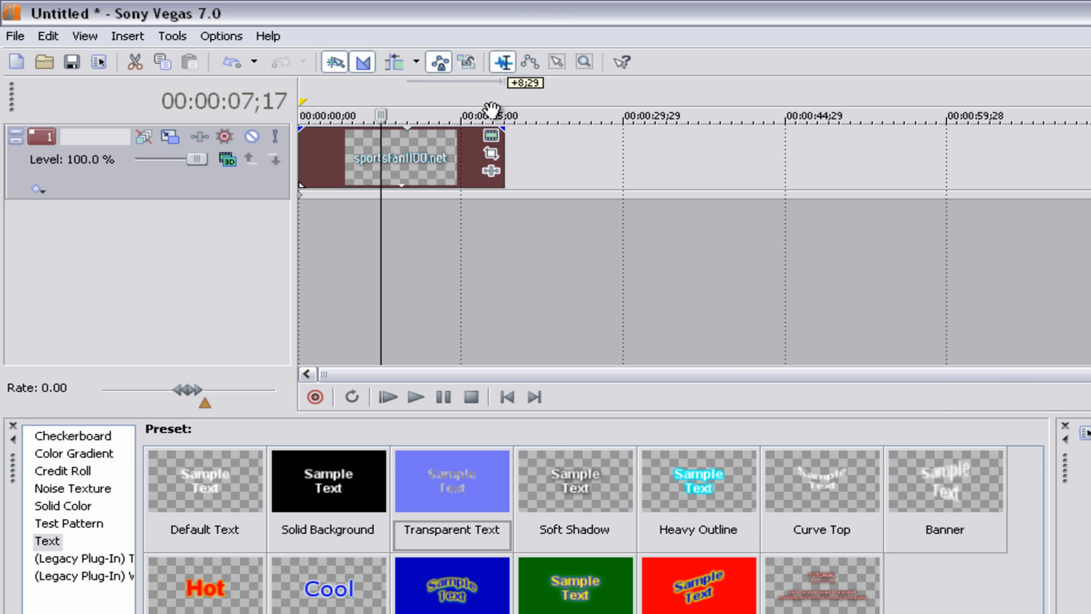
# Step: Reopen Track Motion, advance the motion timeline and slightly adjust the title's 3D tilt as a keyframe
pyautogui.click(169, 137)
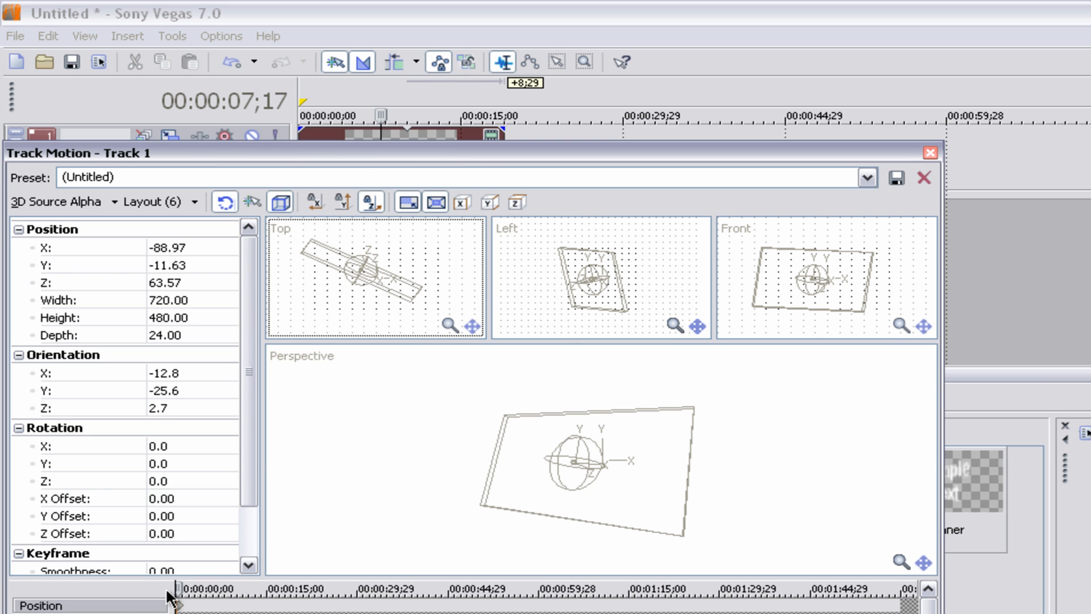
pyautogui.moveTo(175, 589); pyautogui.dragTo(237, 588)
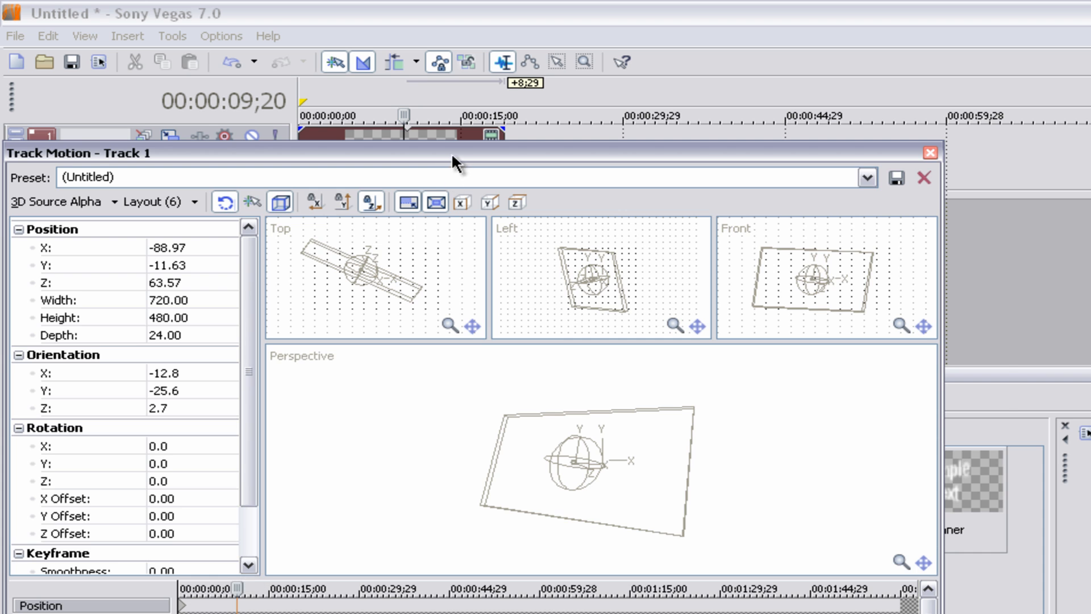
pyautogui.moveTo(450, 153); pyautogui.dragTo(568, 283)
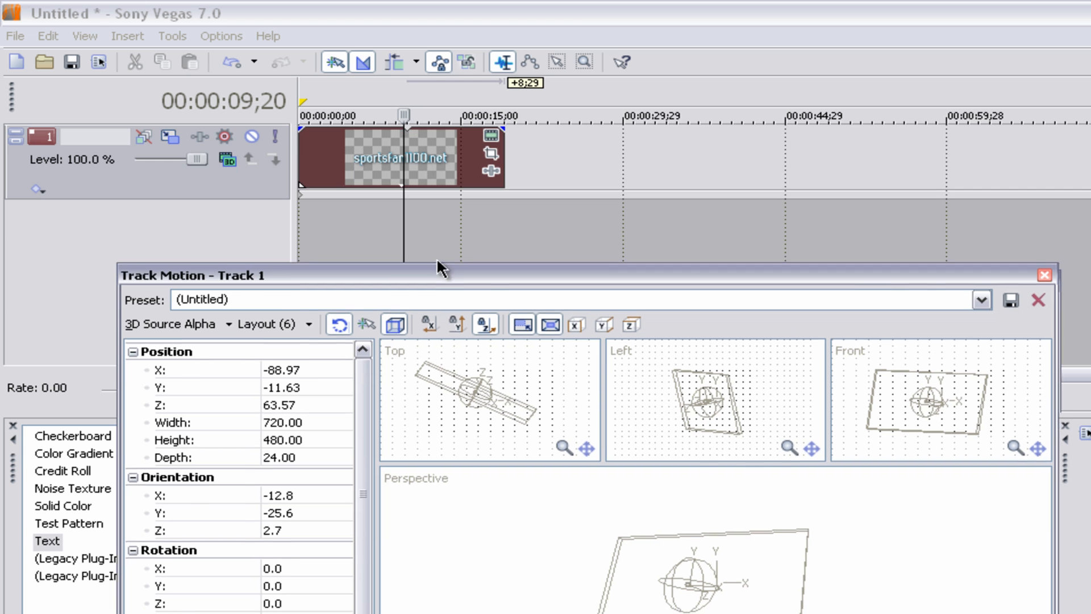
pyautogui.moveTo(445, 282); pyautogui.dragTo(424, 118)
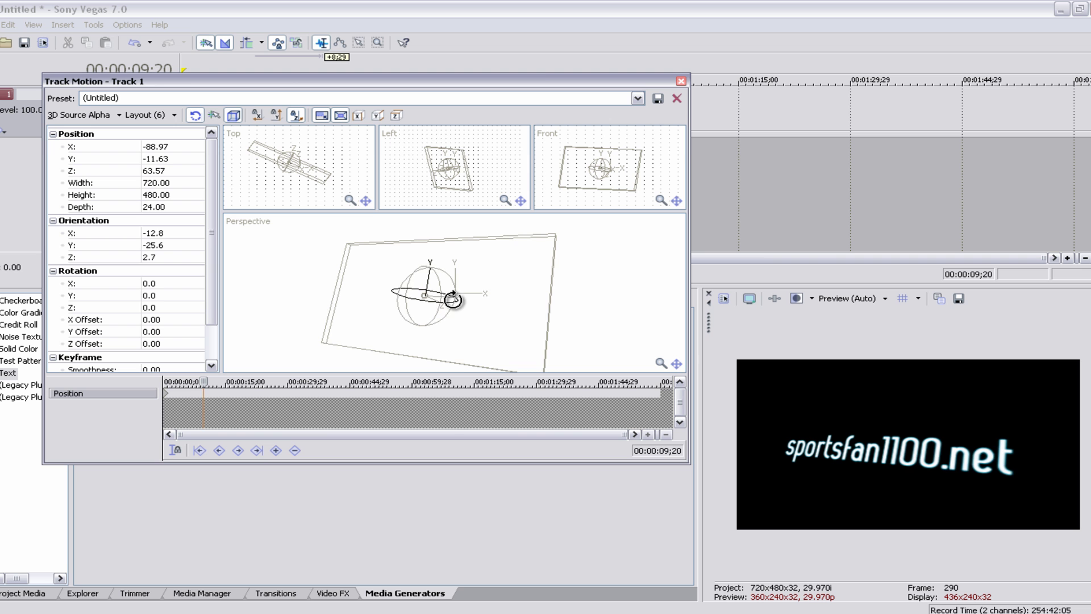
pyautogui.moveTo(450, 300)
pyautogui.mouseDown()
pyautogui.moveTo(418, 298)
pyautogui.moveTo(418, 288)
pyautogui.mouseUp()
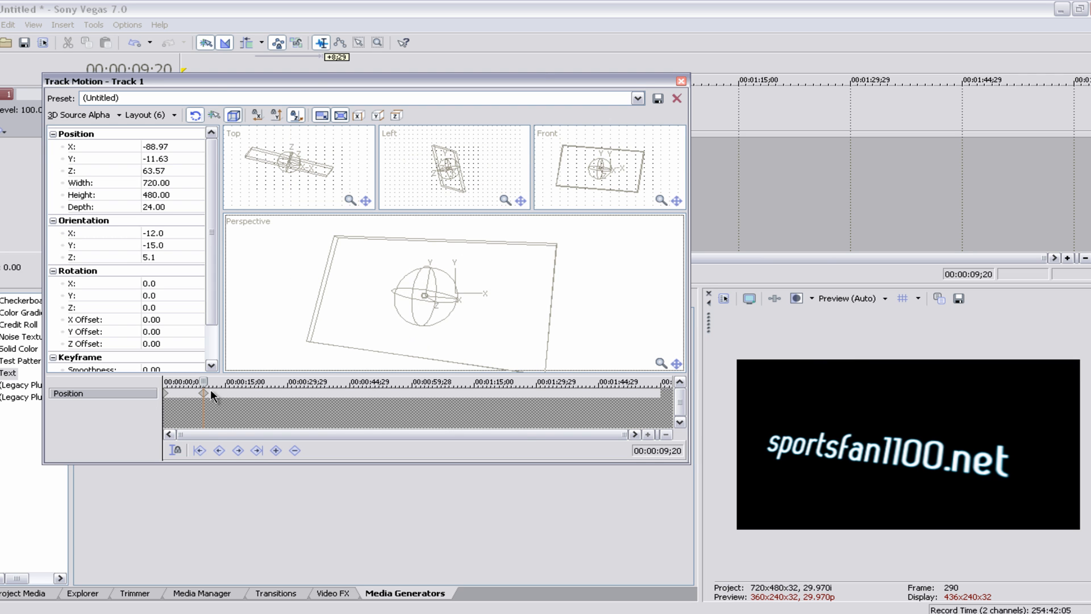
# Step: Add a keyframe near 15-16 seconds with a new rotation and rightward shift, then scrub back to check the motion
pyautogui.moveTo(205, 382)
pyautogui.mouseDown()
pyautogui.moveTo(136, 383)
pyautogui.moveTo(247, 379)
pyautogui.mouseUp()
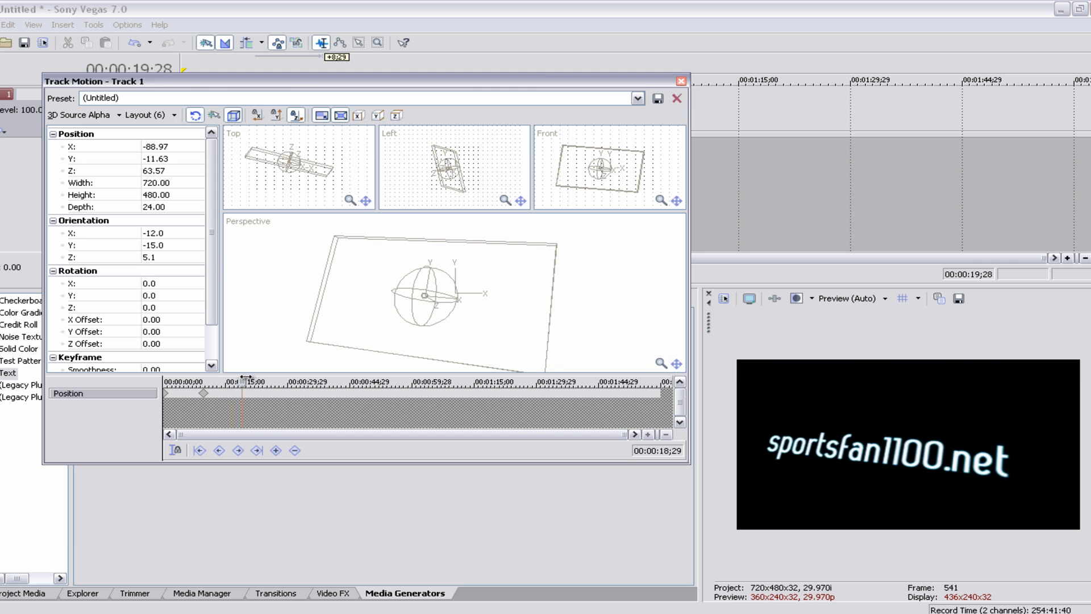
pyautogui.moveTo(247, 378); pyautogui.dragTo(228, 381)
pyautogui.moveTo(399, 297); pyautogui.dragTo(401, 295)
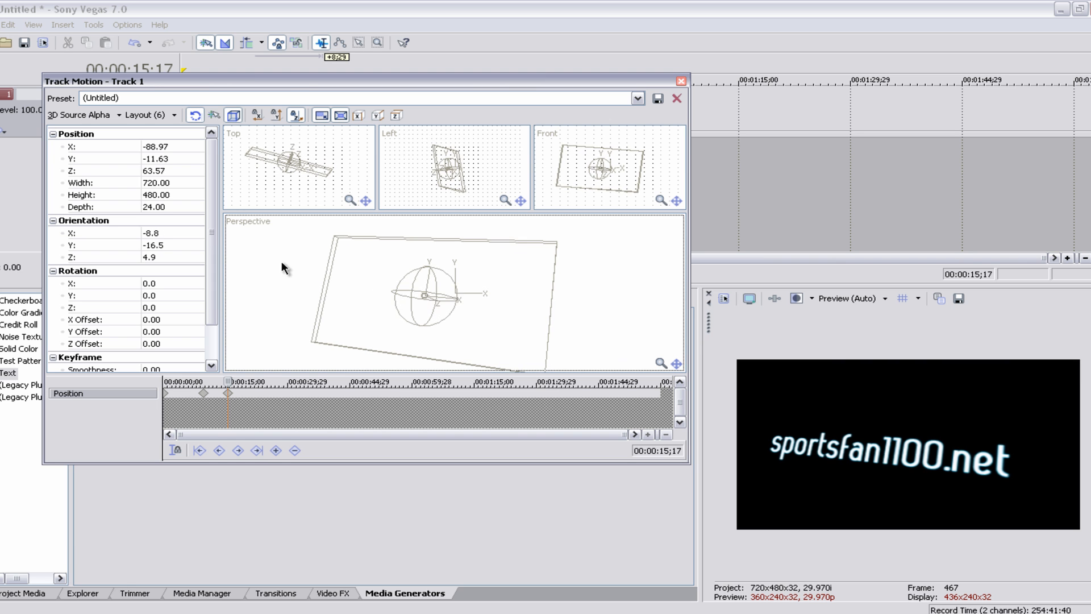
pyautogui.moveTo(447, 166)
pyautogui.mouseDown()
pyautogui.moveTo(407, 168)
pyautogui.moveTo(473, 171)
pyautogui.mouseUp()
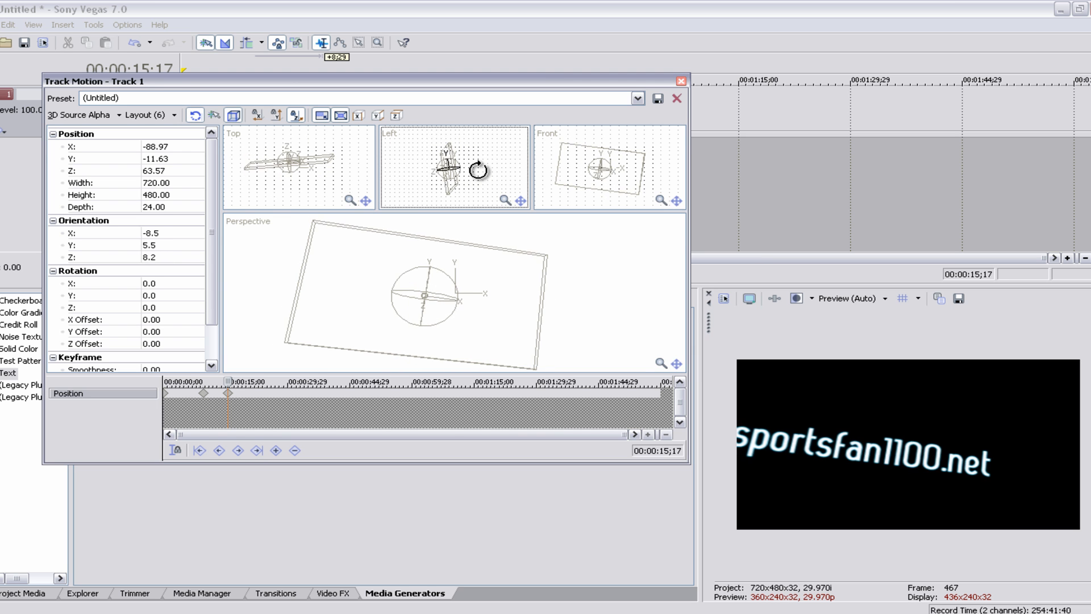
pyautogui.moveTo(411, 287); pyautogui.dragTo(417, 320)
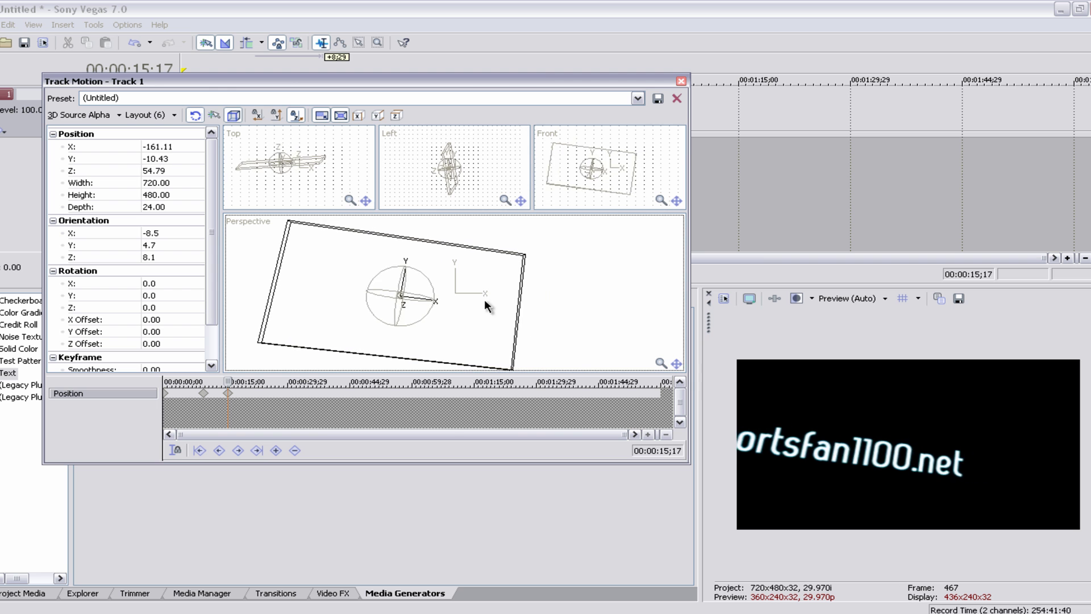
pyautogui.moveTo(236, 383); pyautogui.dragTo(166, 383)
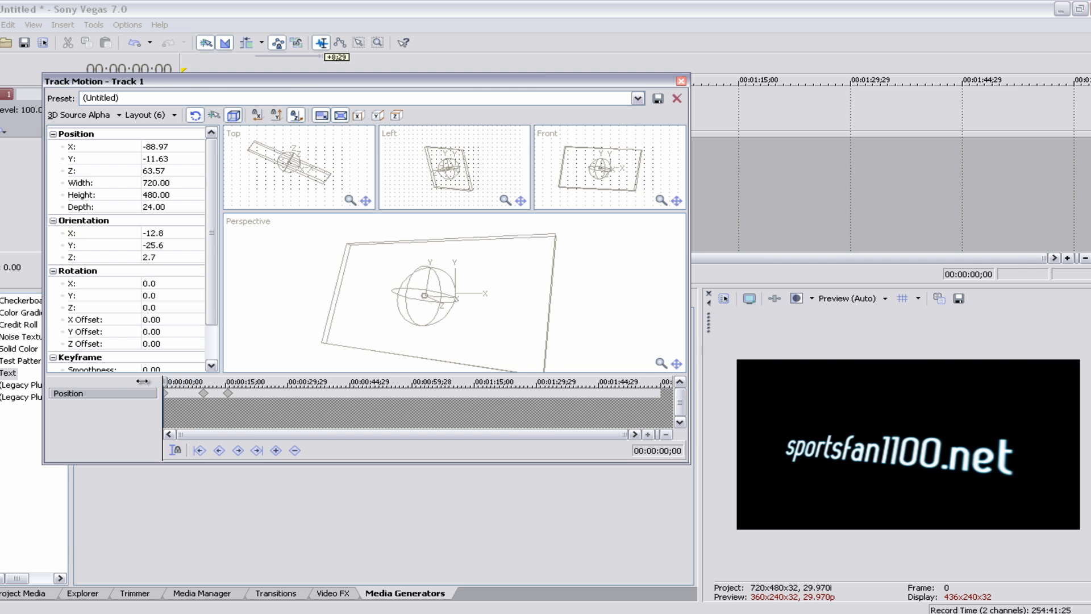
# Step: Close the Track Motion settings and briefly play the title animation
pyautogui.click(679, 84)
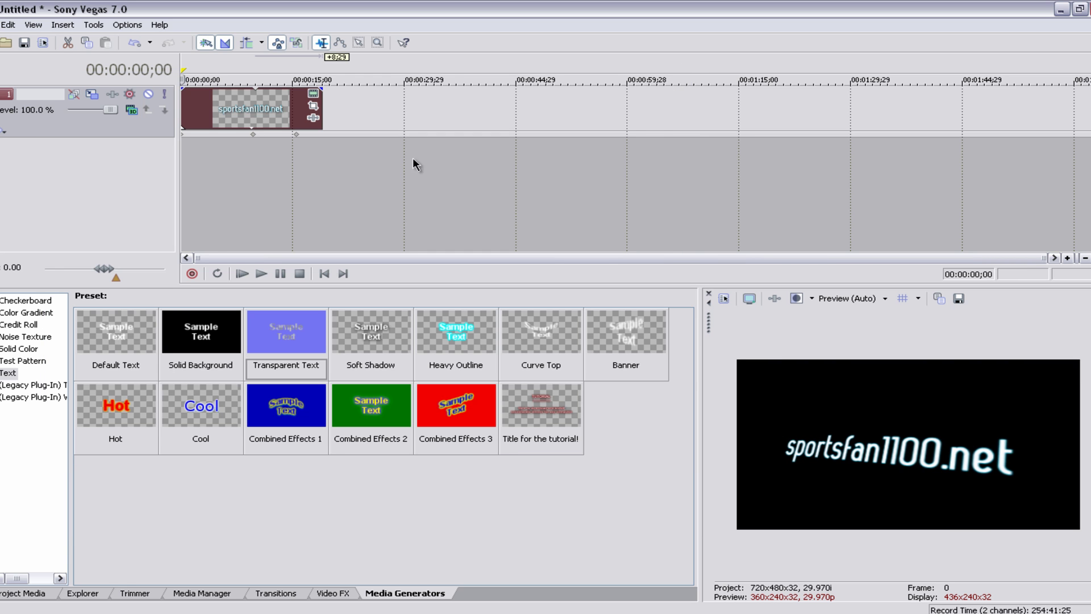
pyautogui.click(263, 274)
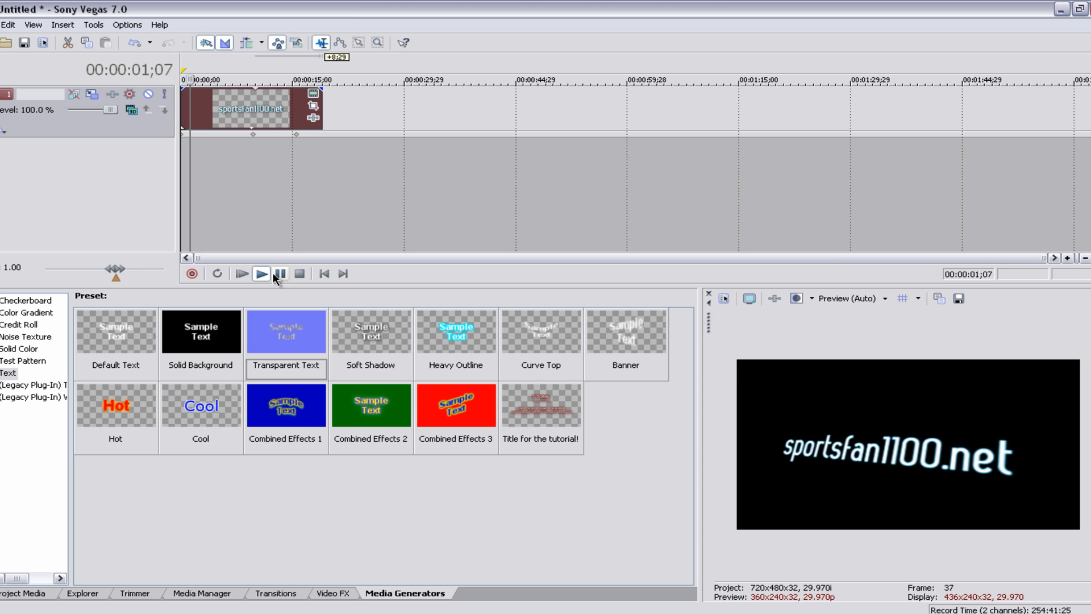
pyautogui.click(279, 273)
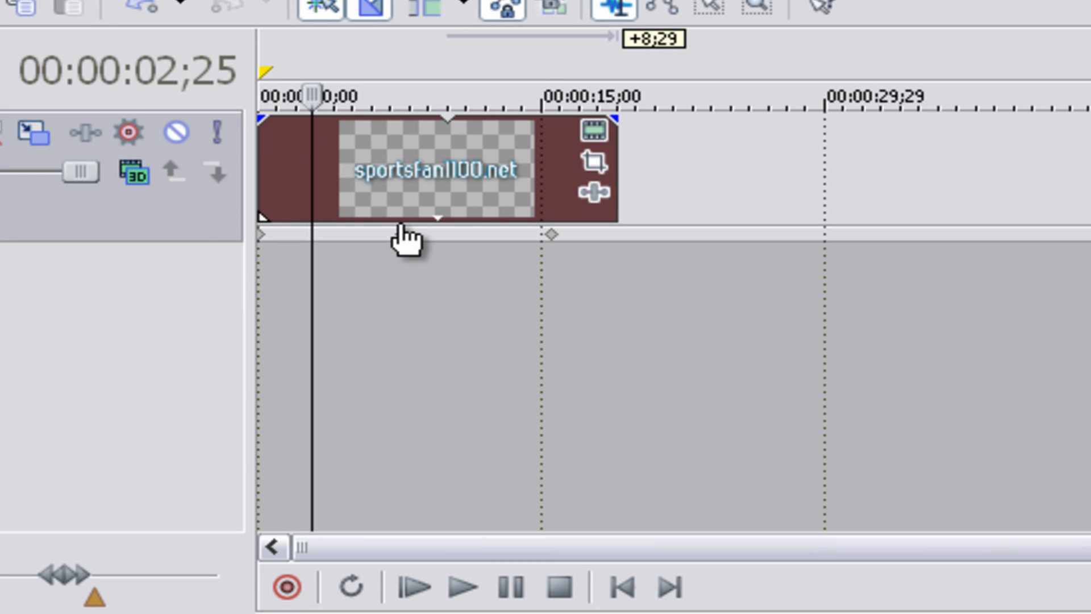
# Step: Add a keyframe beneath the title clip, adjust its timing and replay the animation from the start
pyautogui.doubleClick(441, 234)
pyautogui.moveTo(417, 235); pyautogui.dragTo(438, 236)
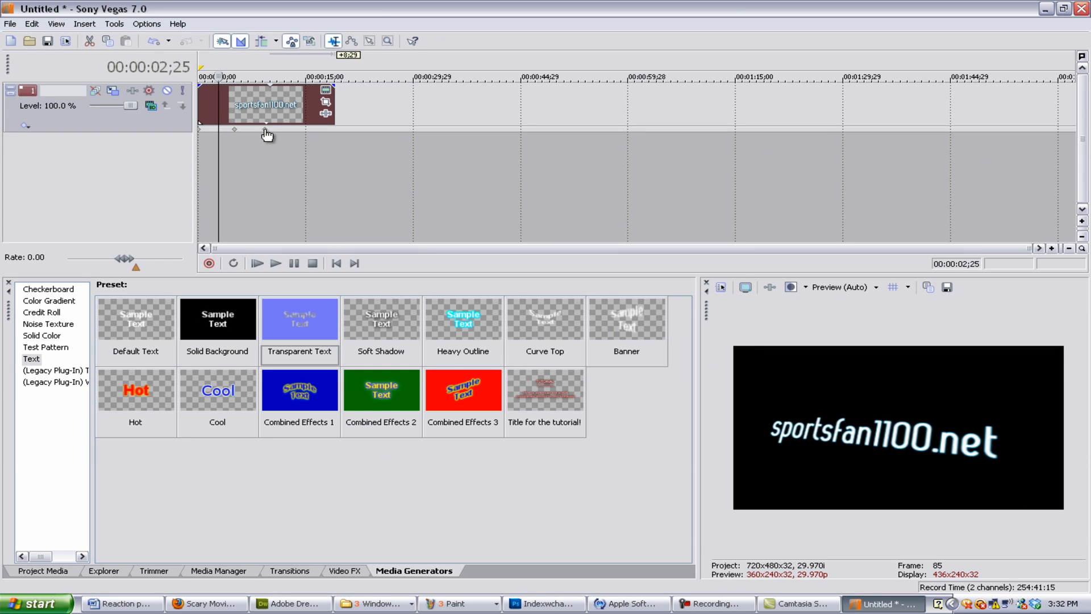
pyautogui.click(338, 266)
pyautogui.click(276, 265)
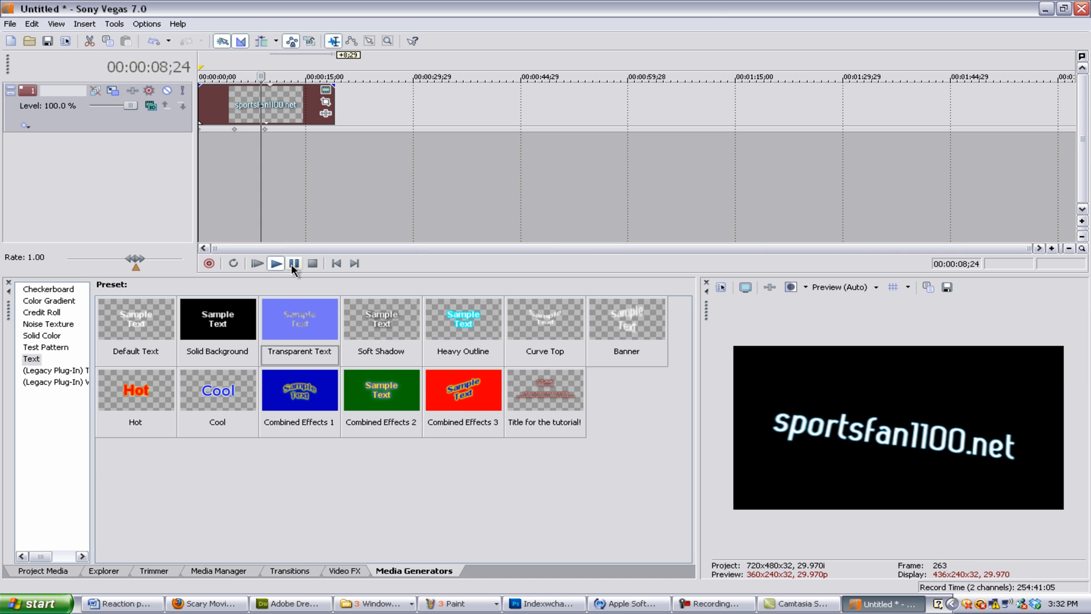
pyautogui.click(294, 264)
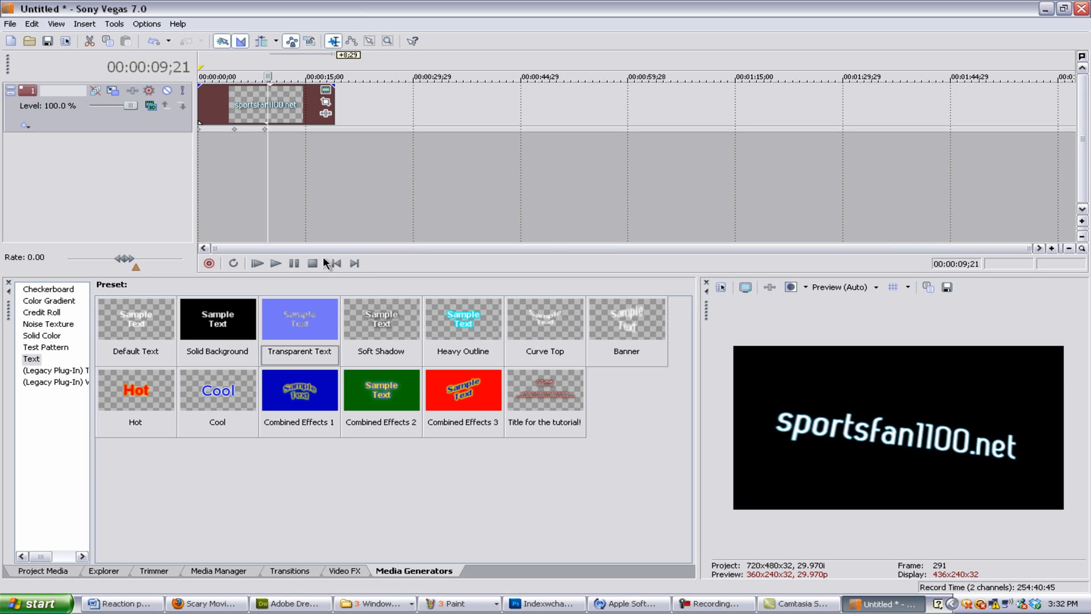
# Step: Drop a Solid Color Blue generator onto a new track under the title, align it and preview playback
pyautogui.click(336, 263)
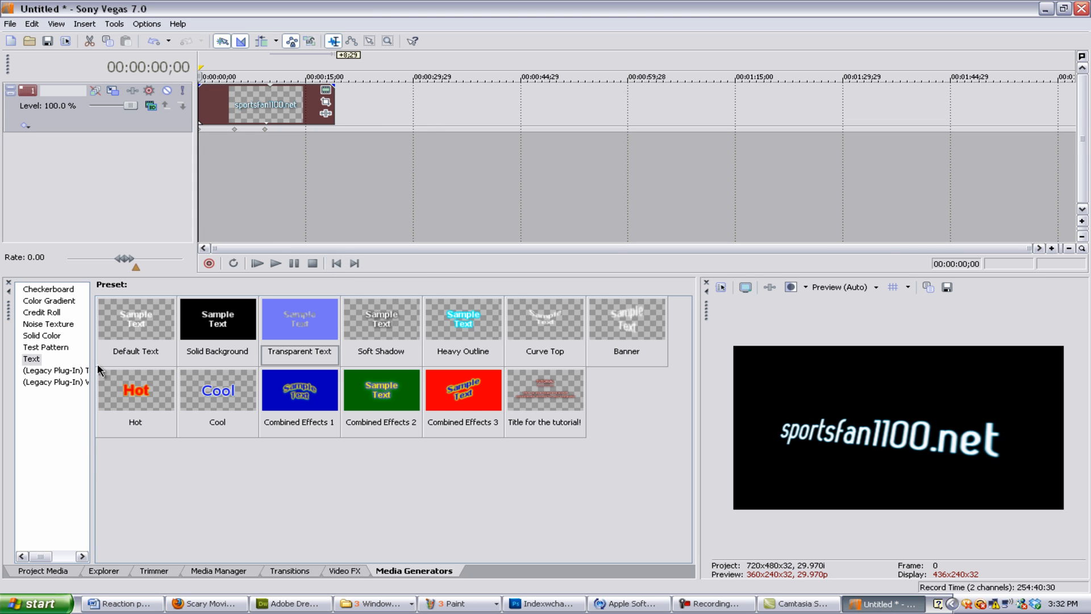
pyautogui.click(46, 348)
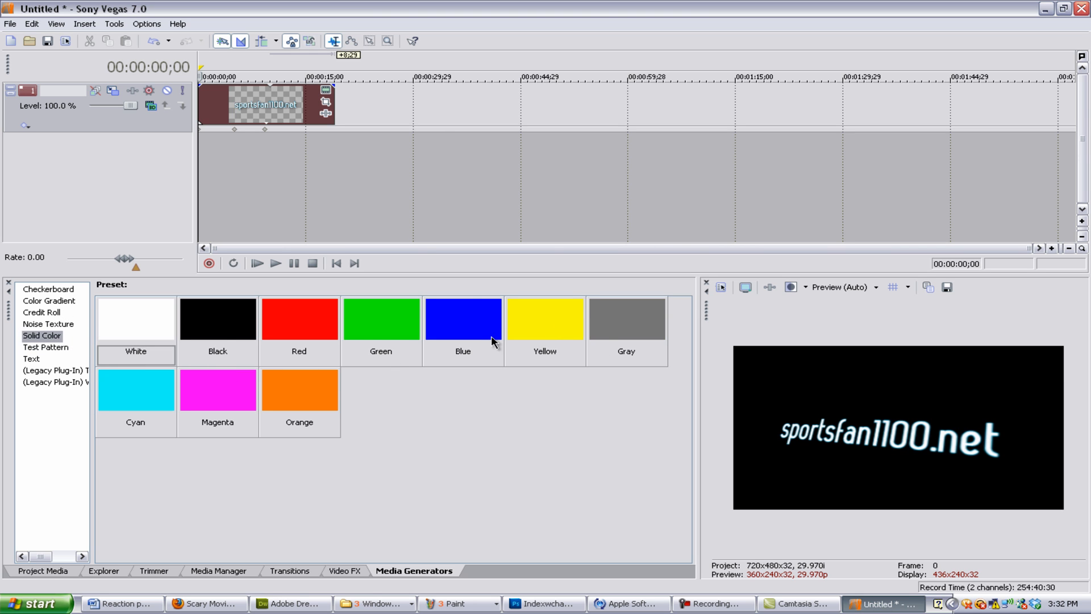
pyautogui.moveTo(478, 329); pyautogui.dragTo(248, 153)
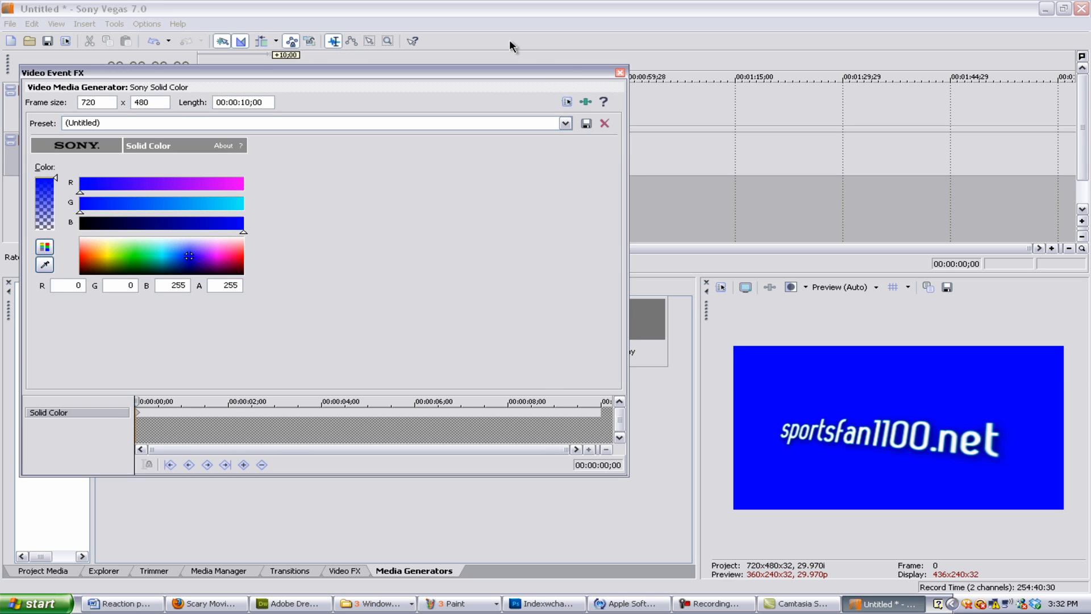
pyautogui.click(620, 73)
pyautogui.moveTo(272, 155)
pyautogui.mouseDown()
pyautogui.moveTo(345, 156)
pyautogui.moveTo(329, 156)
pyautogui.mouseUp()
pyautogui.click(275, 264)
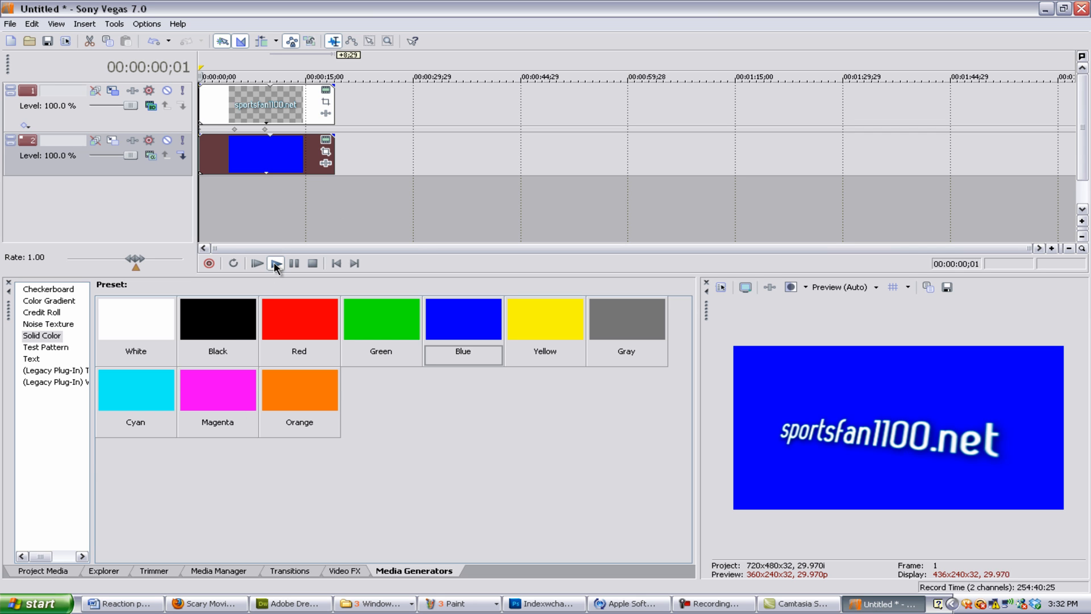
pyautogui.click(293, 263)
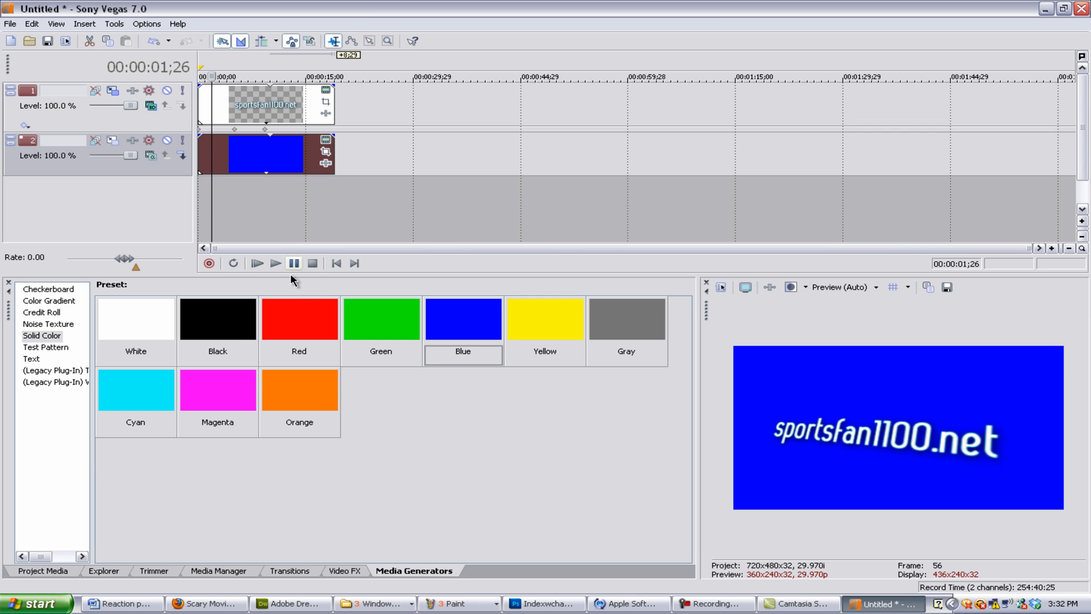
# Step: In the title's Generated Media Properties, try a light blue text colour and restore it to white
pyautogui.click(328, 96)
pyautogui.click(88, 168)
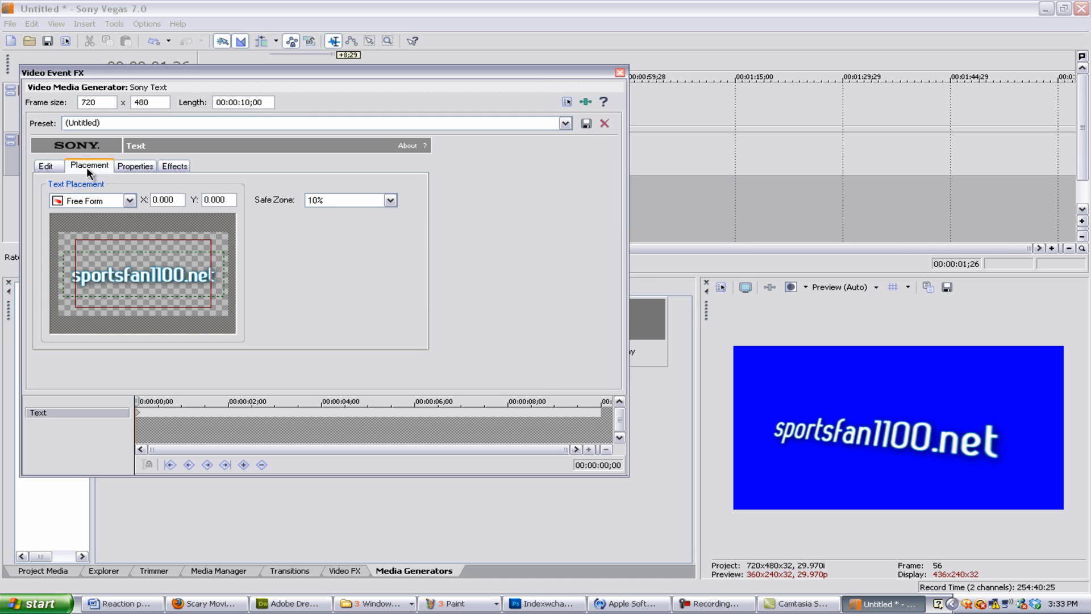
pyautogui.click(135, 167)
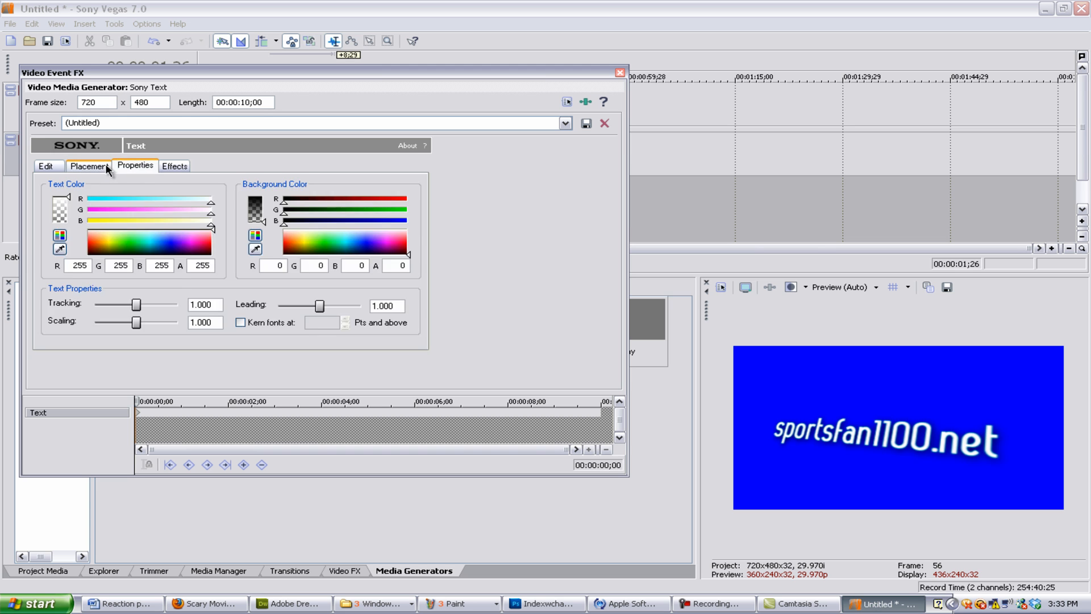
pyautogui.click(90, 167)
pyautogui.click(134, 166)
pyautogui.click(157, 244)
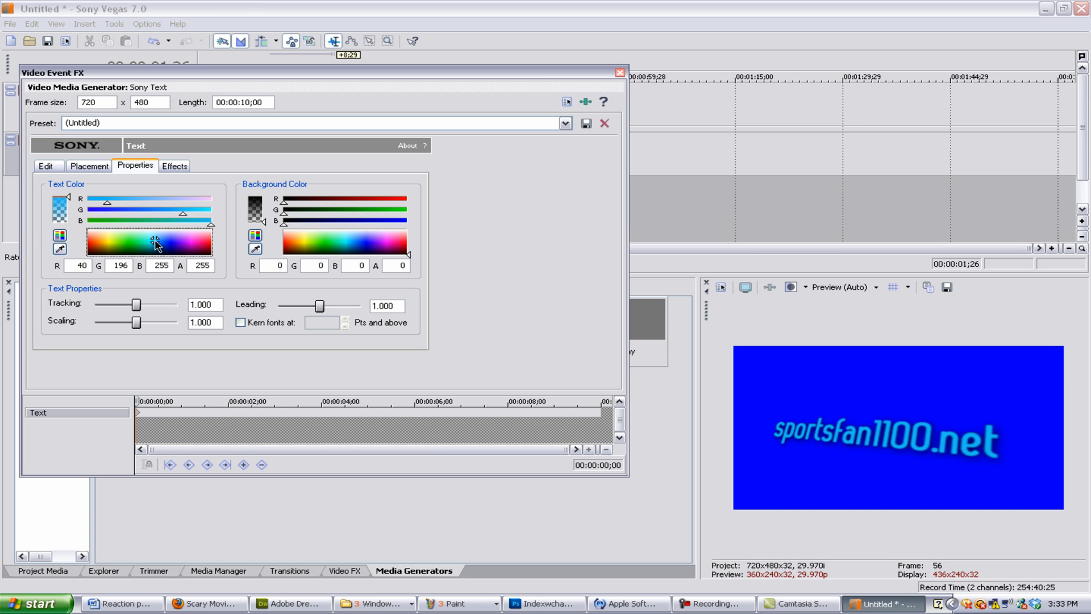
pyautogui.moveTo(157, 244); pyautogui.dragTo(83, 228)
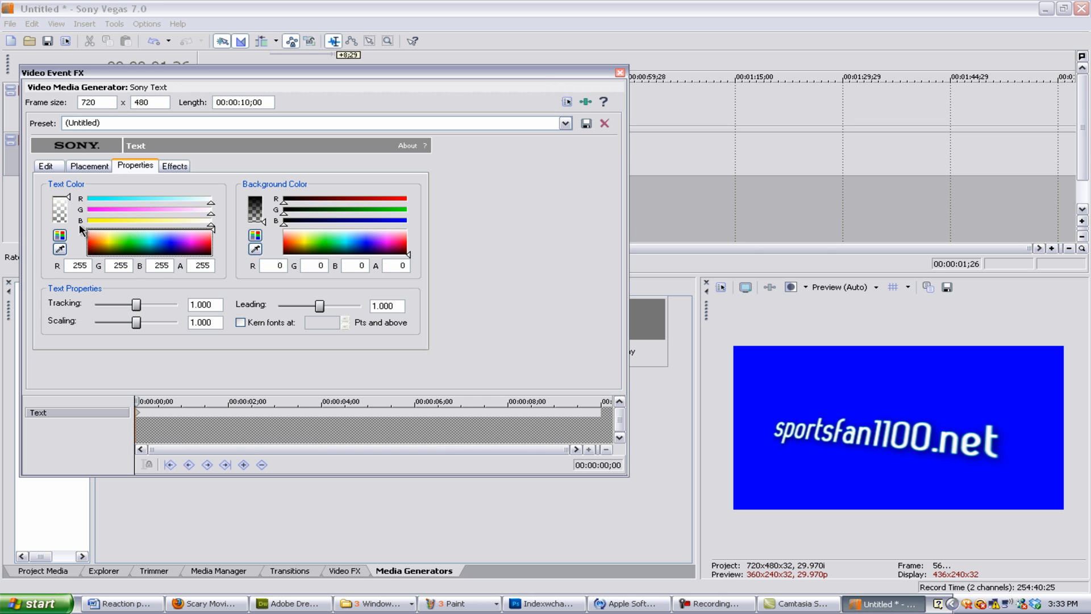
# Step: Set the text Background Color to pure blue 0,0,255 sampled from the preview backdrop
pyautogui.click(357, 249)
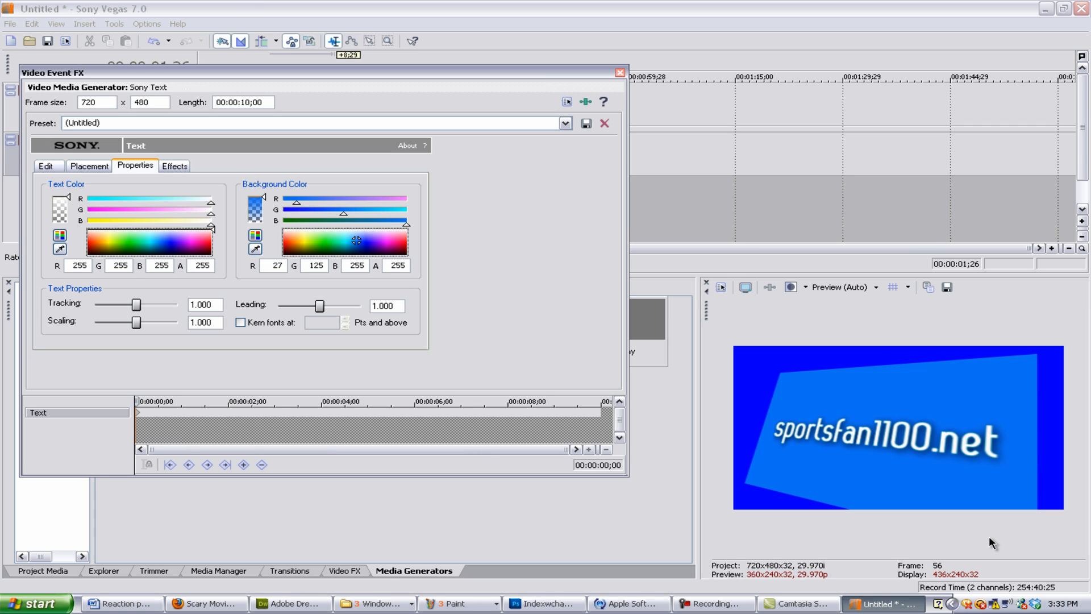
pyautogui.click(254, 248)
pyautogui.click(761, 388)
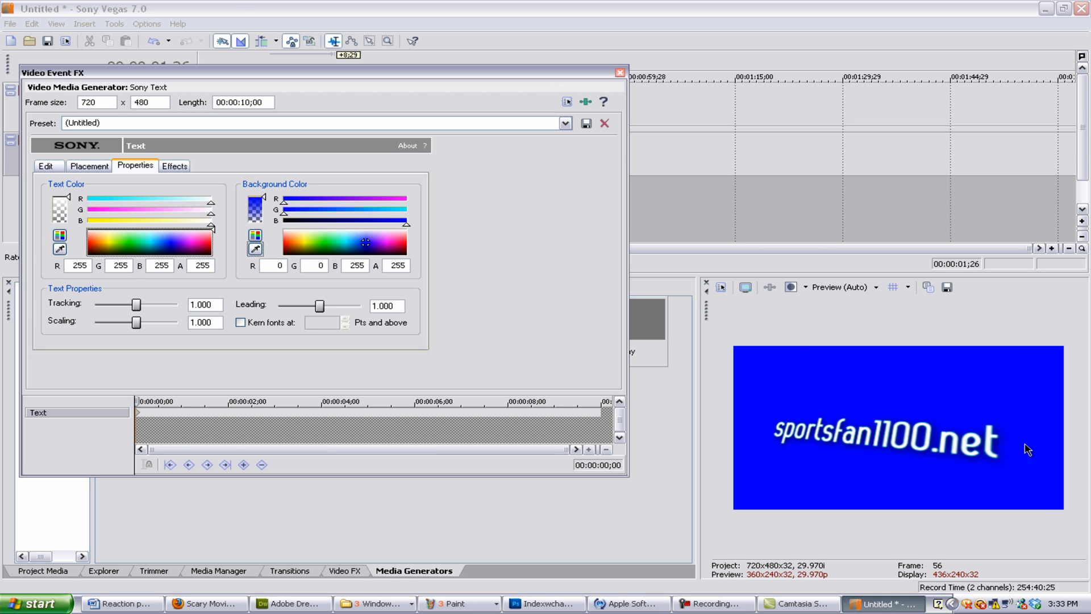
pyautogui.click(620, 75)
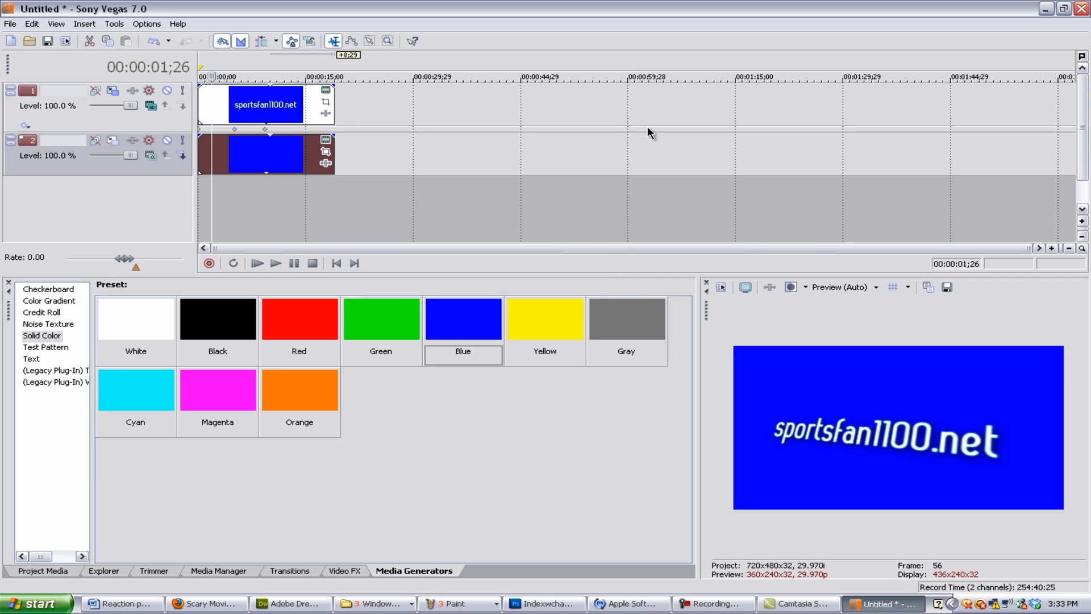